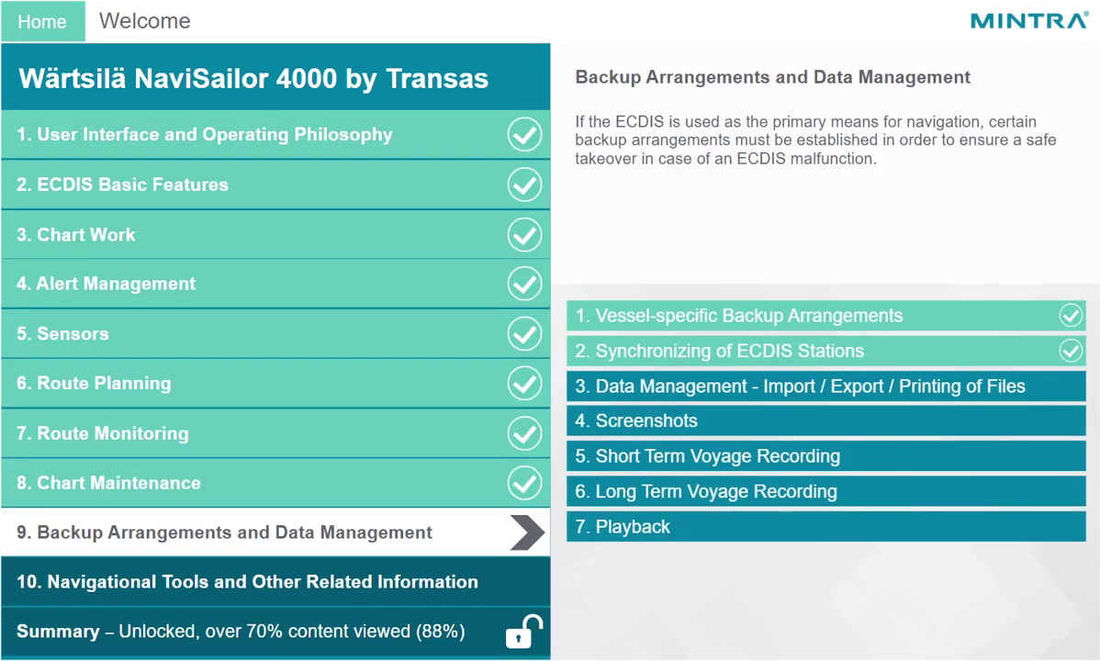
Step: Open the lesson on importing, exporting and printing files, and launch the Data Tool utility from the ECDIS display
click(1033, 385)
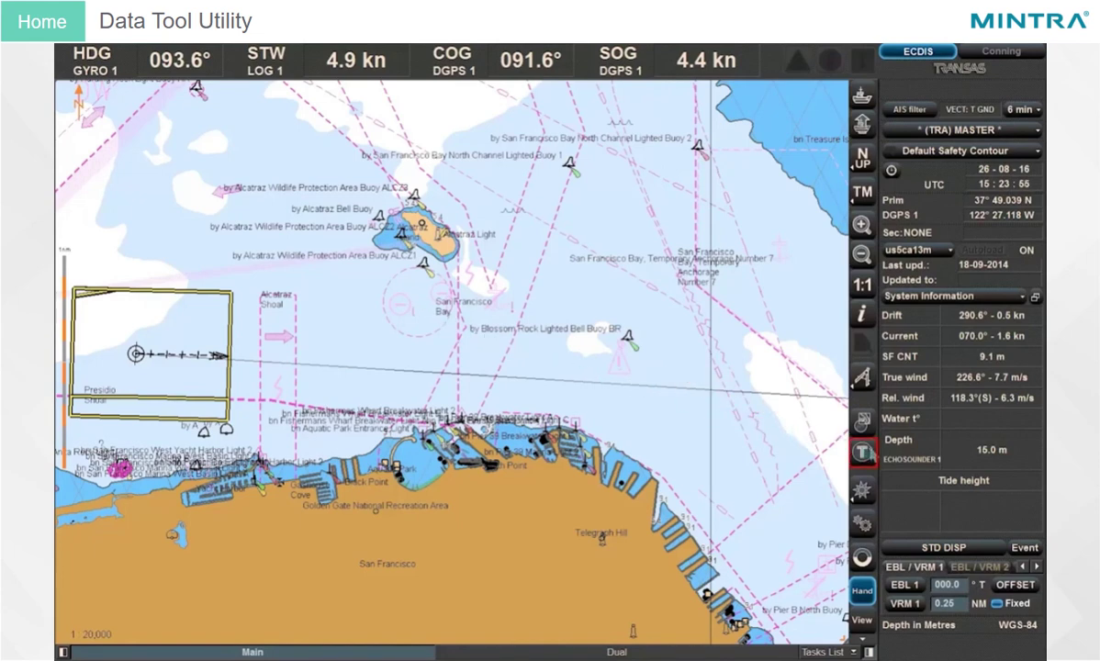
click(862, 451)
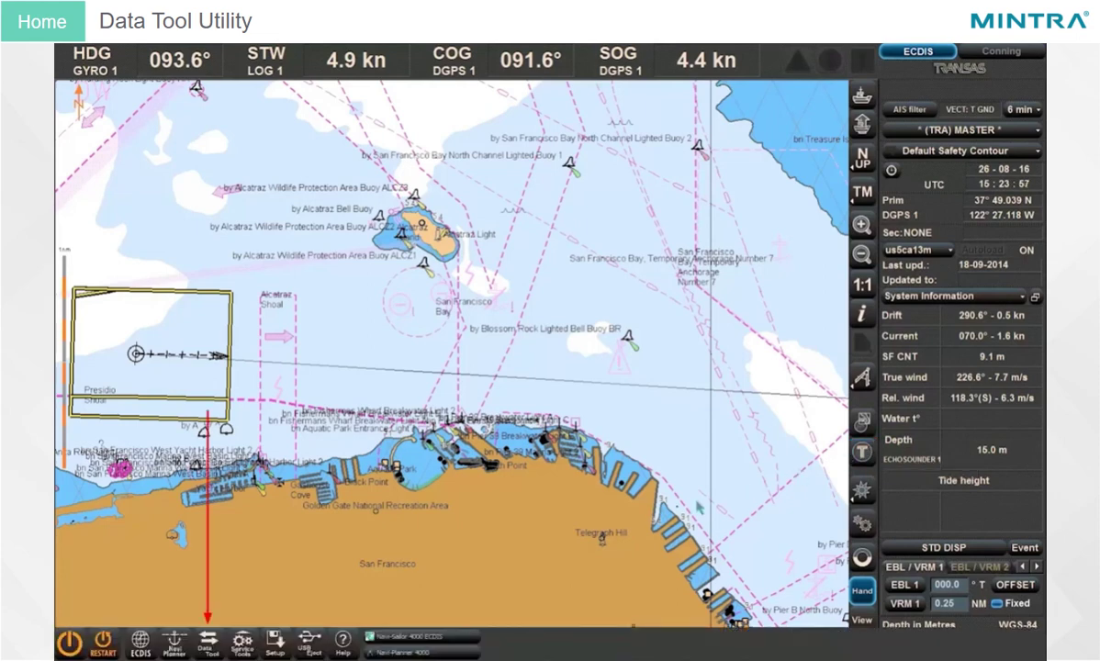
click(209, 640)
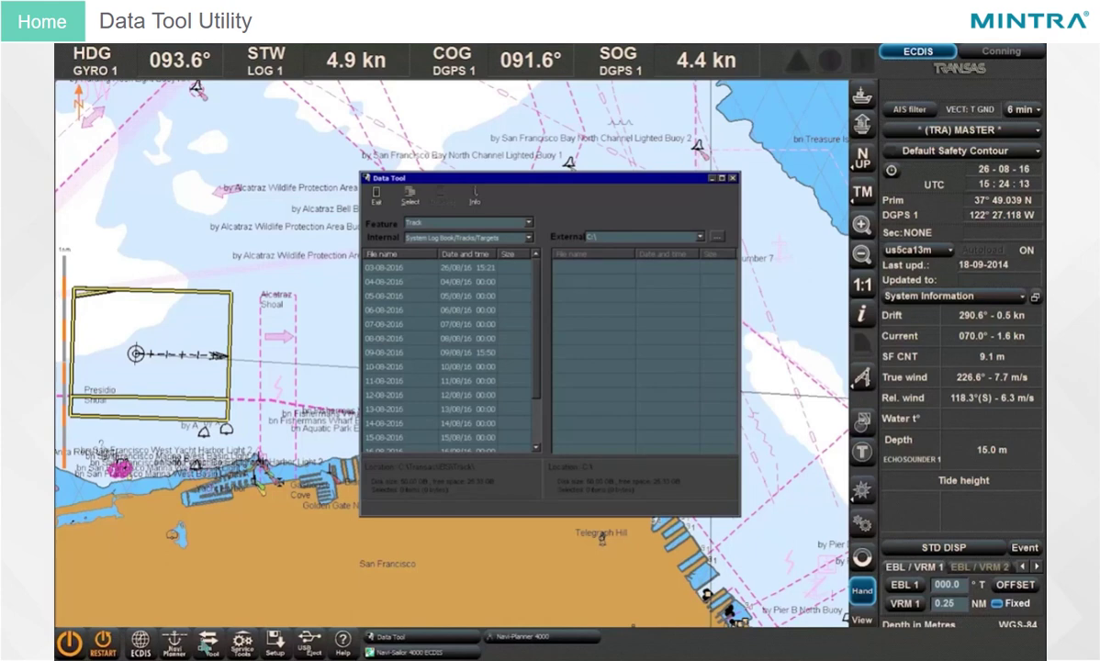
Step: Export the 03-08-2016 track file by copying it from the internal list to the external location C:\
click(487, 268)
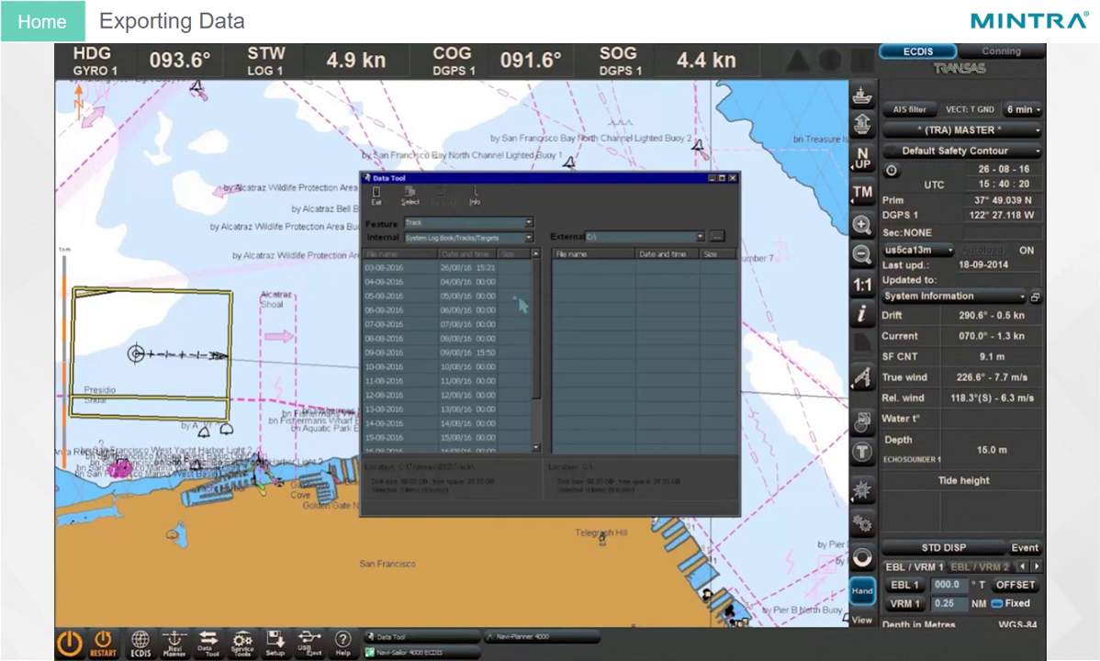
click(401, 275)
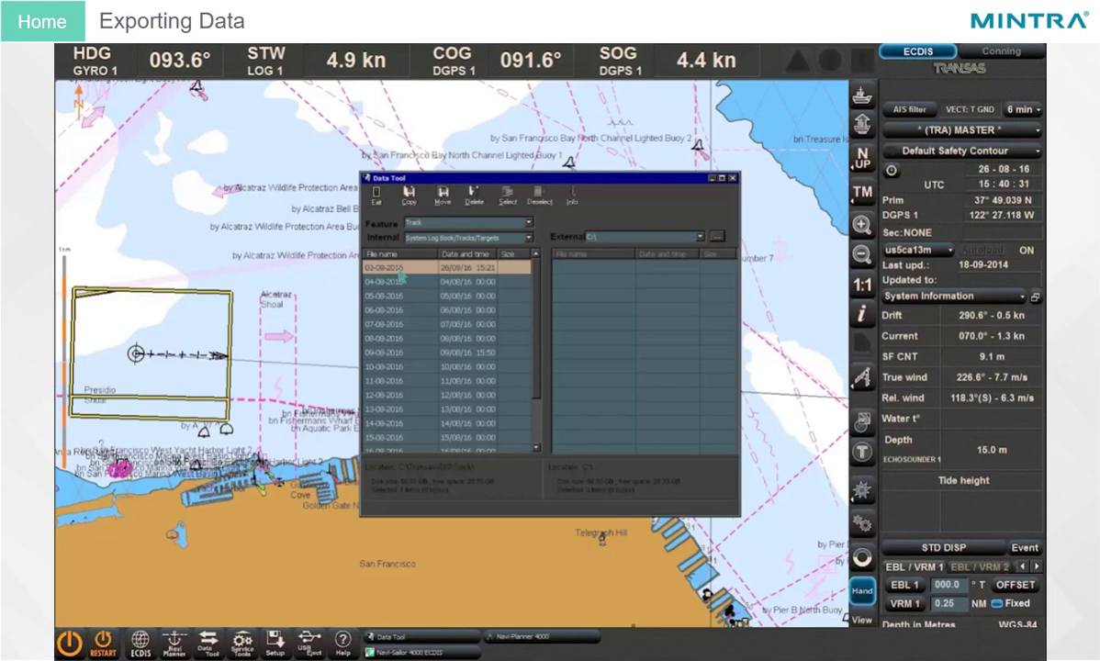
click(408, 200)
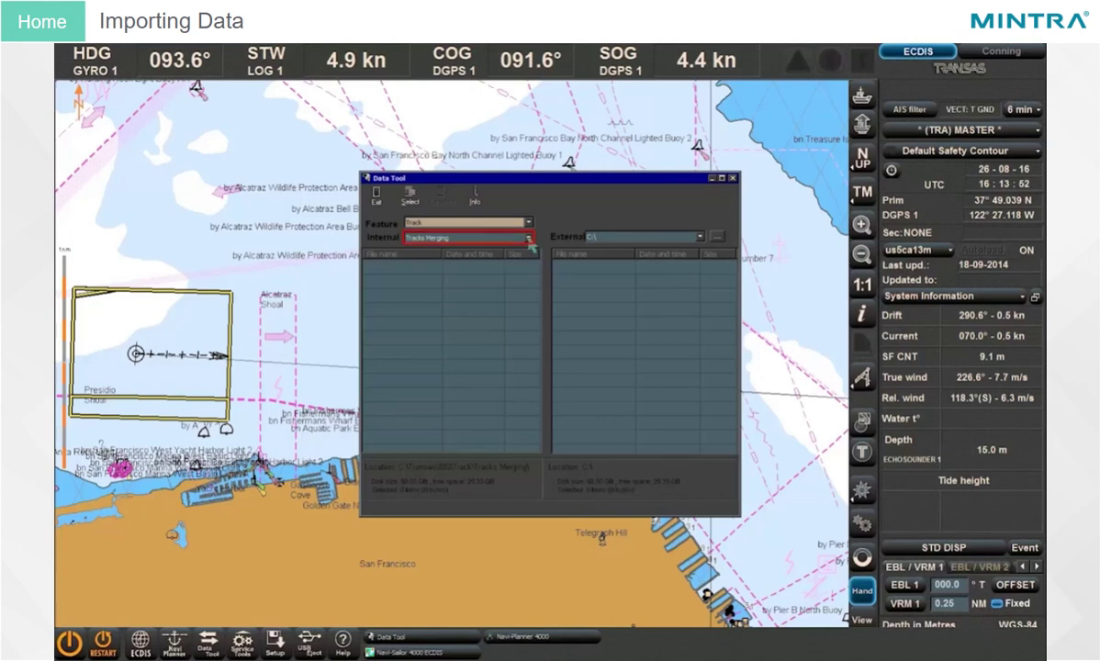
Step: Set the internal data type to System Log Book/Tracks/Targets and import 03-08-2016.tkz by copying it from C:\
click(529, 243)
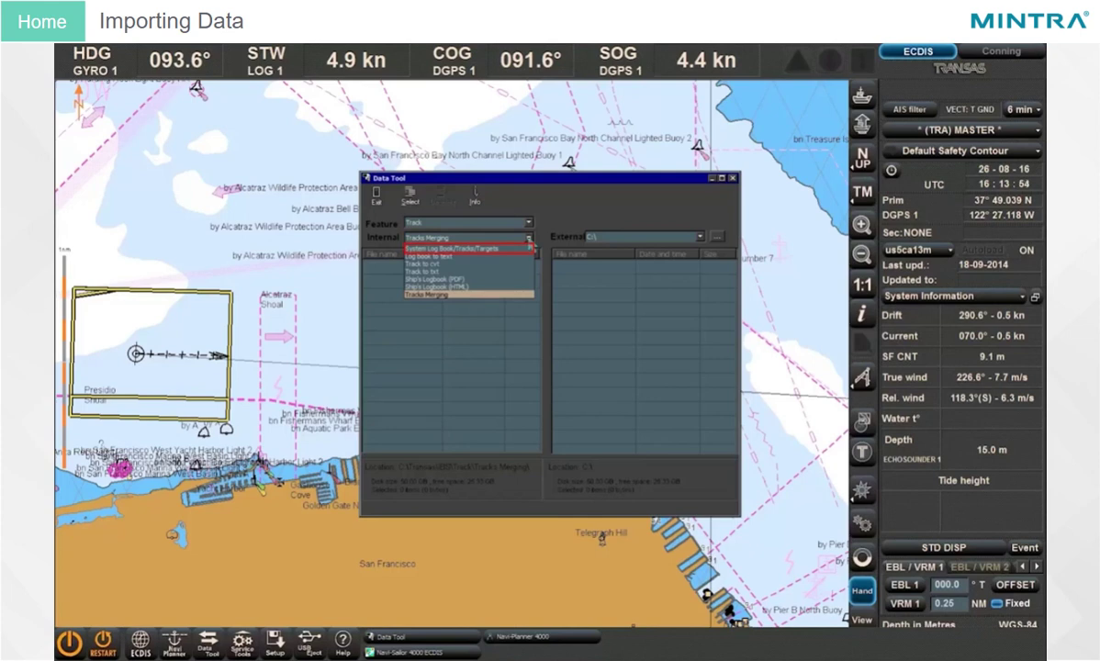
click(509, 256)
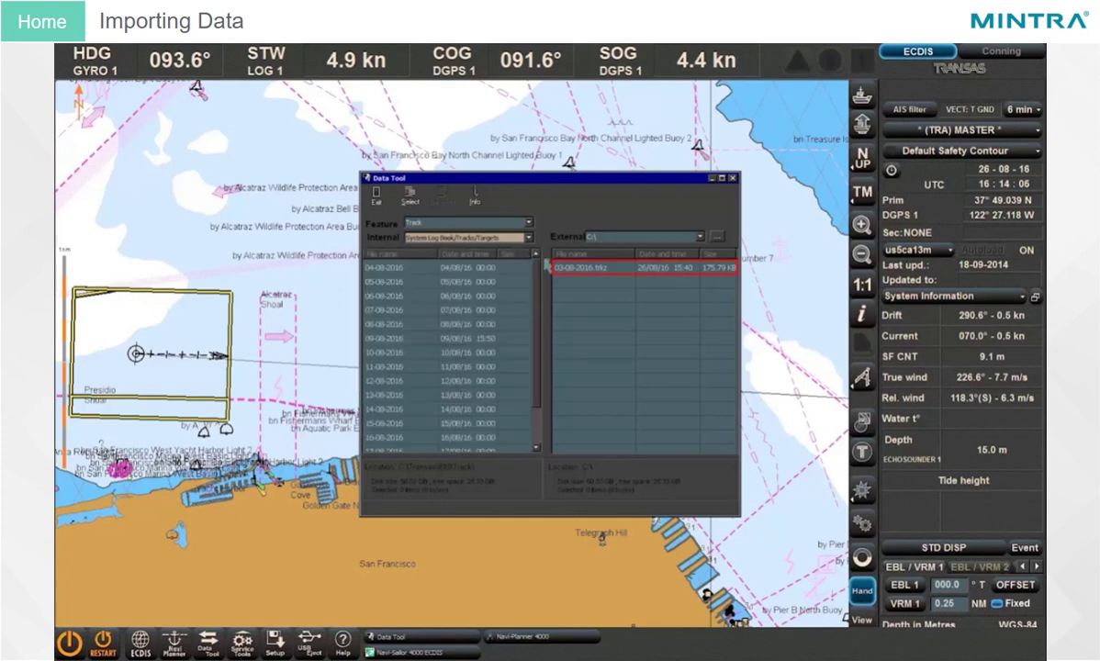
click(577, 270)
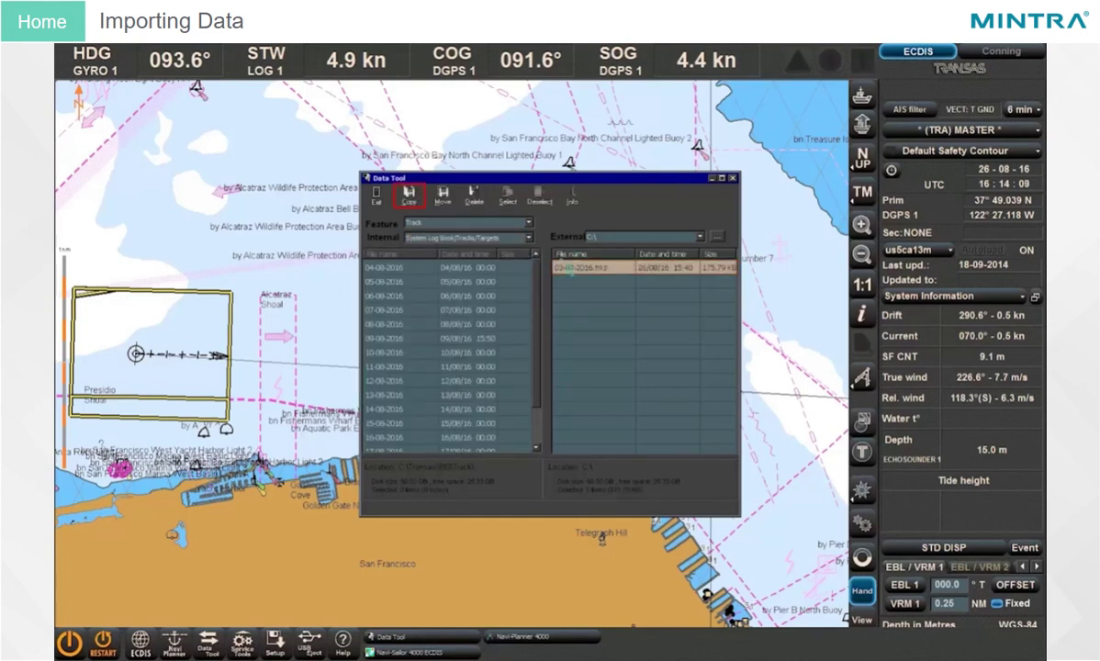
click(418, 196)
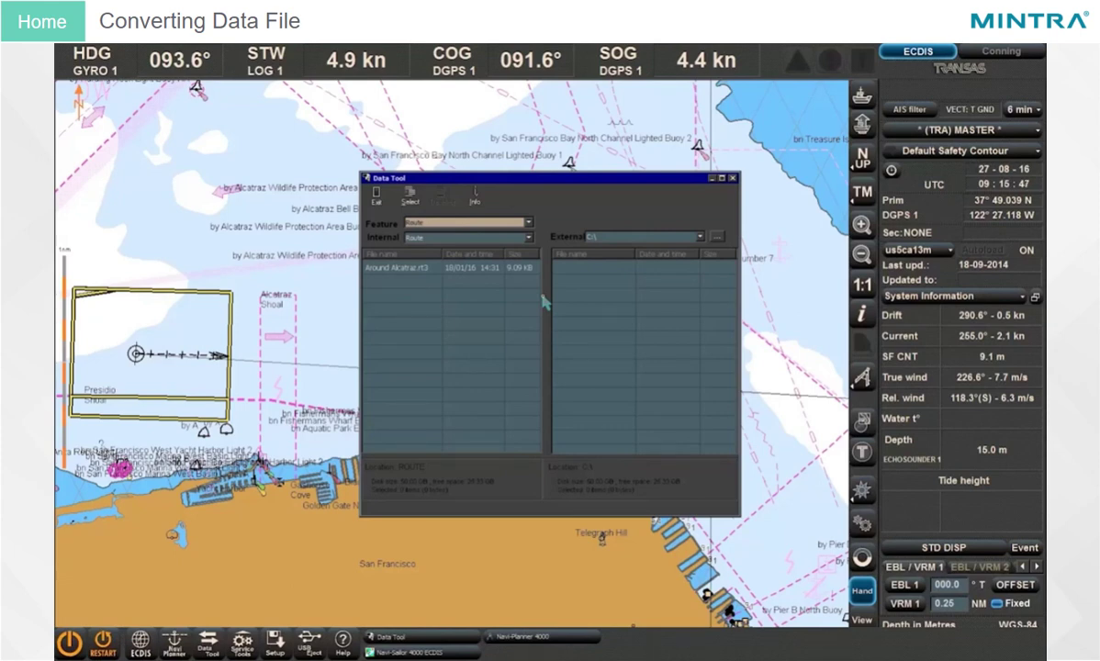
Step: Set the feature to Track and the internal type to Log book to text, and start converting the 05-08-2016 file
click(529, 224)
scroll(519, 234, up, 1)
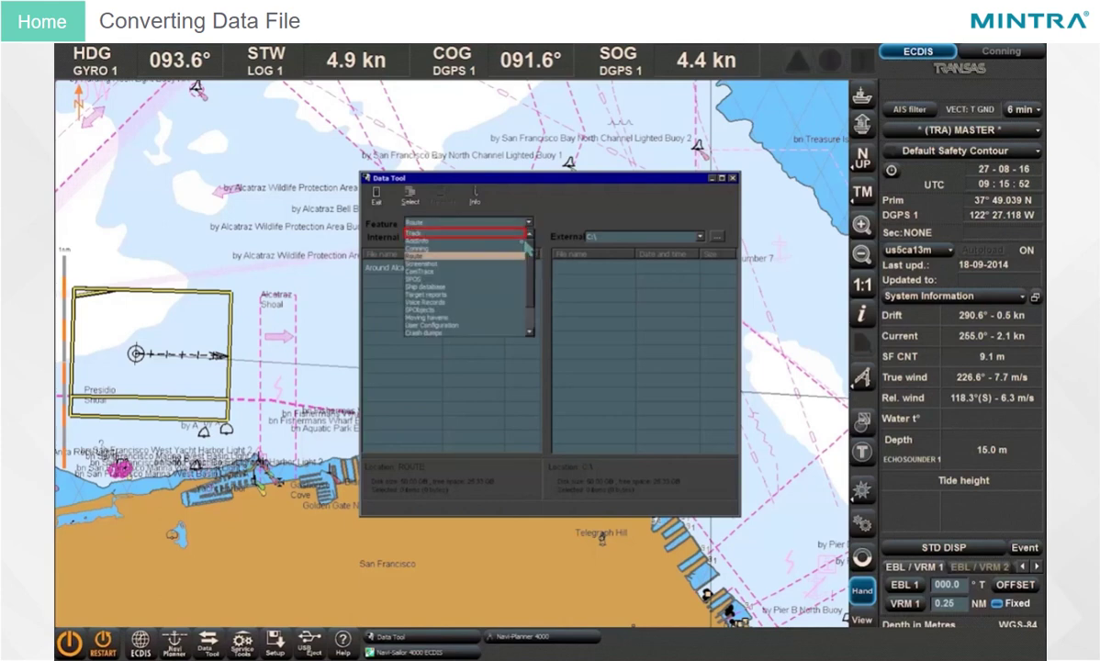
click(467, 233)
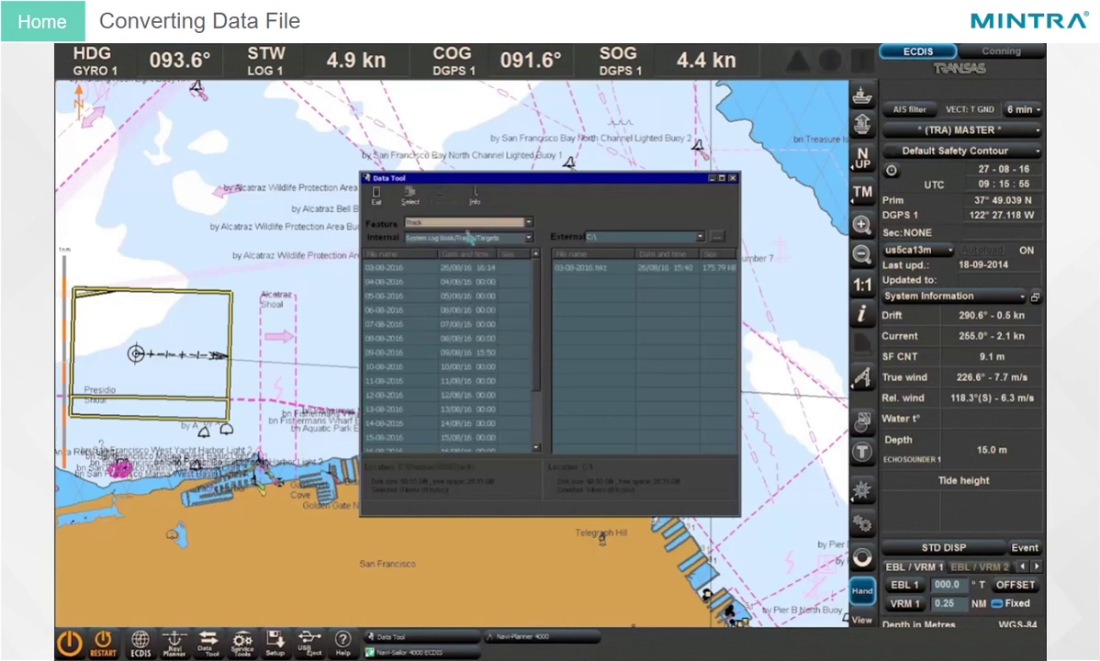
click(529, 238)
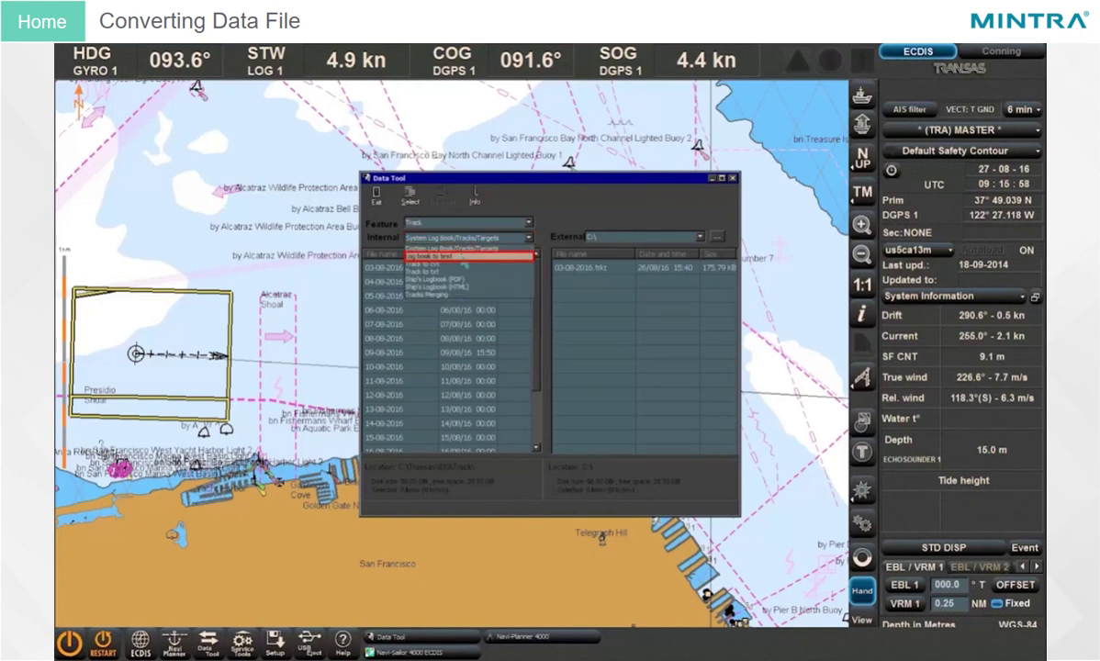
click(463, 257)
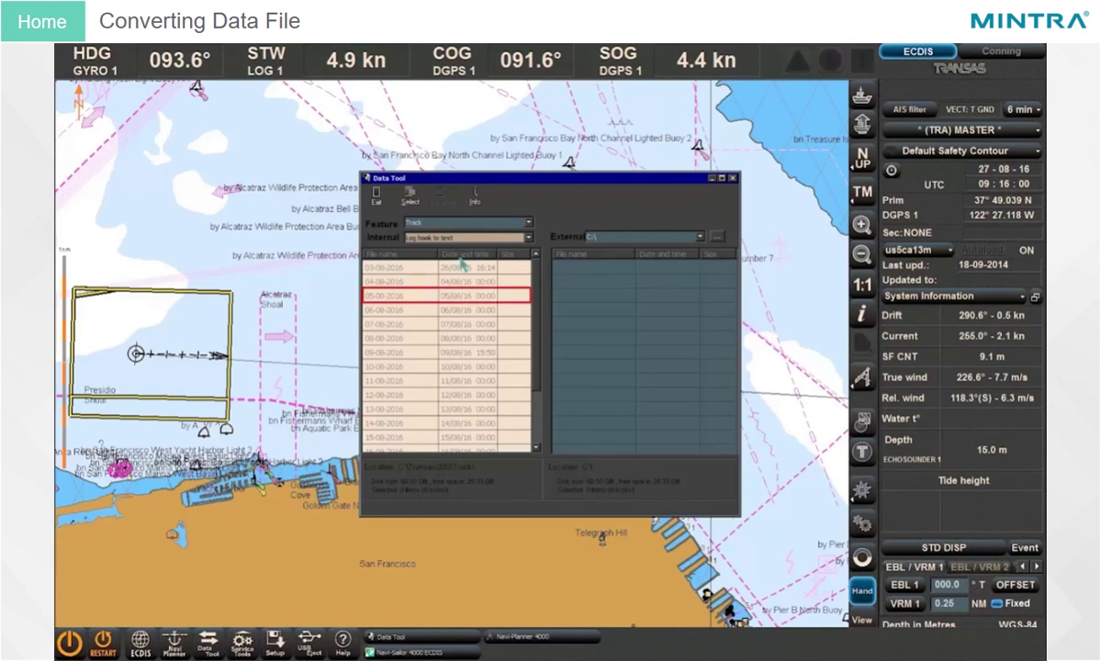
click(449, 298)
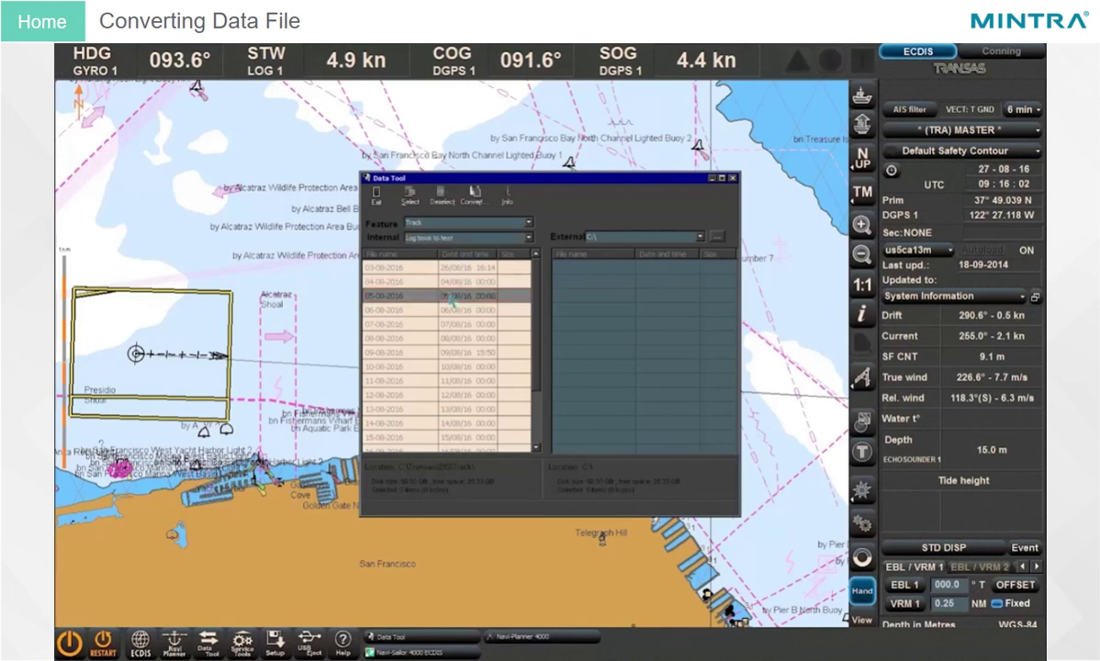
click(474, 198)
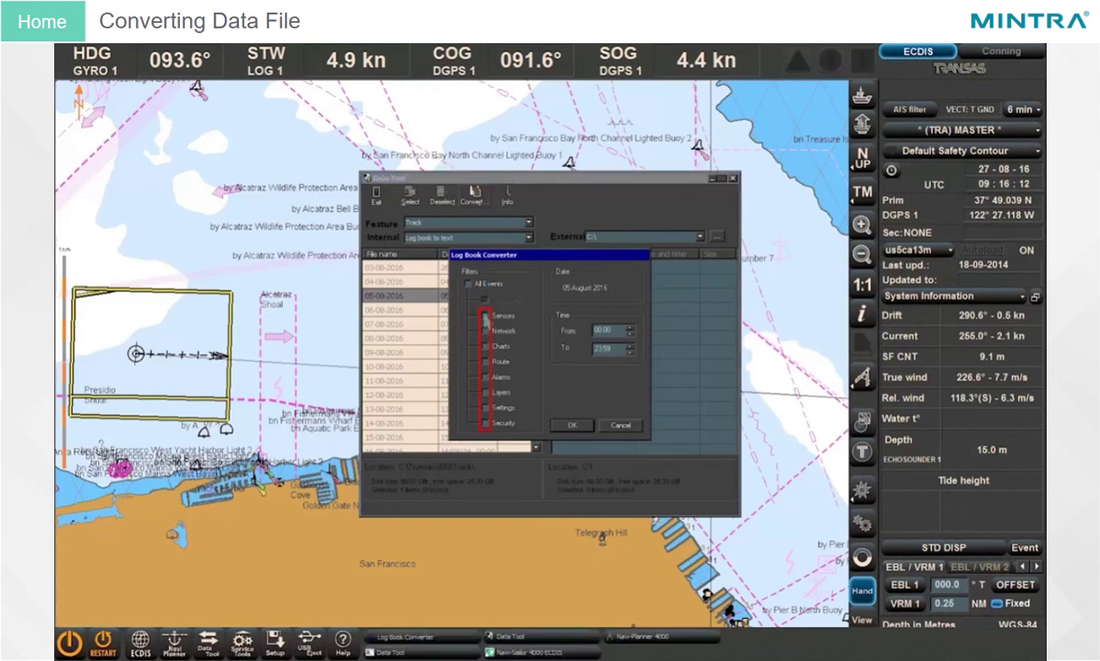
Step: Include only Sensors, Charts and Alarms events in the log book conversion and run it
click(485, 316)
click(485, 347)
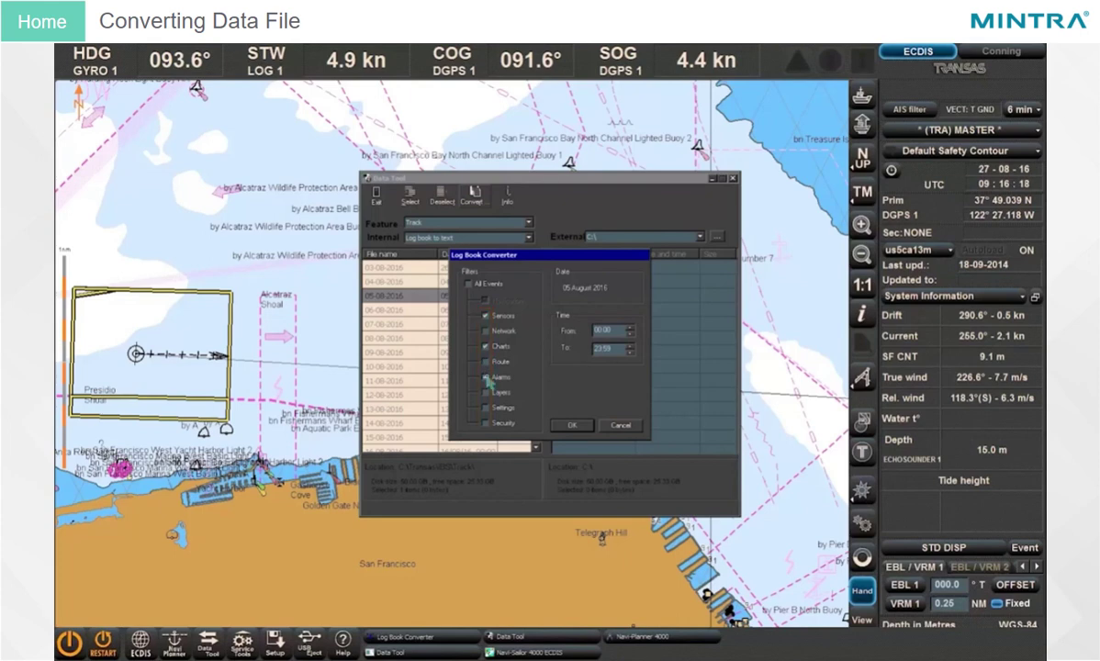
click(486, 377)
click(570, 425)
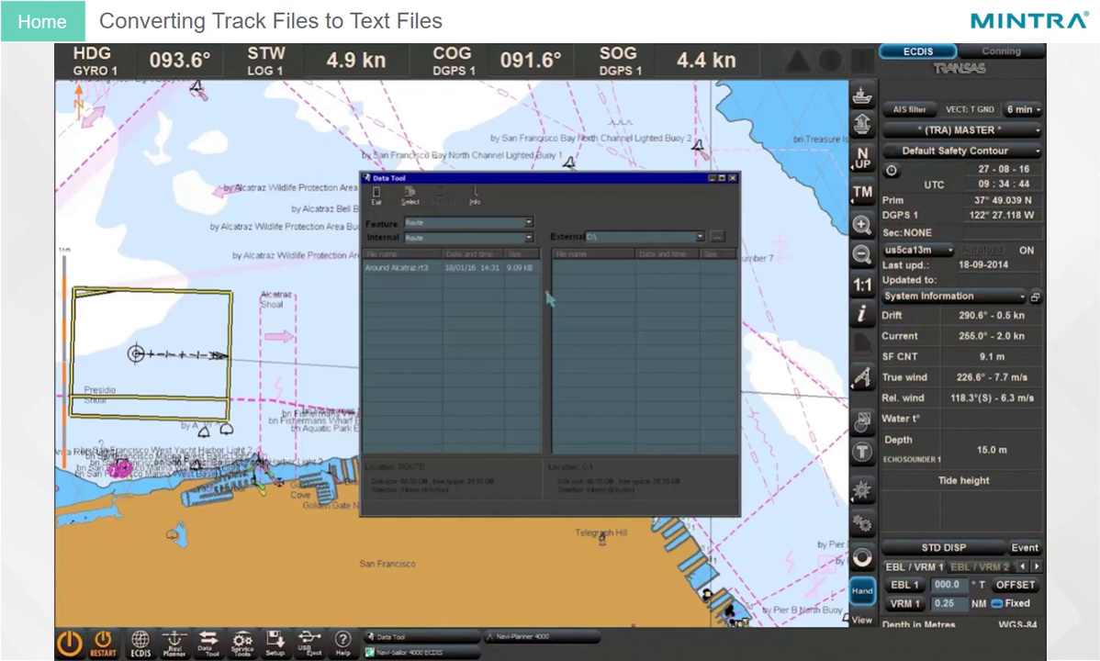
Step: Set the feature to Track and the internal type to Track to txt, and convert the 07-08-2016 file
click(529, 223)
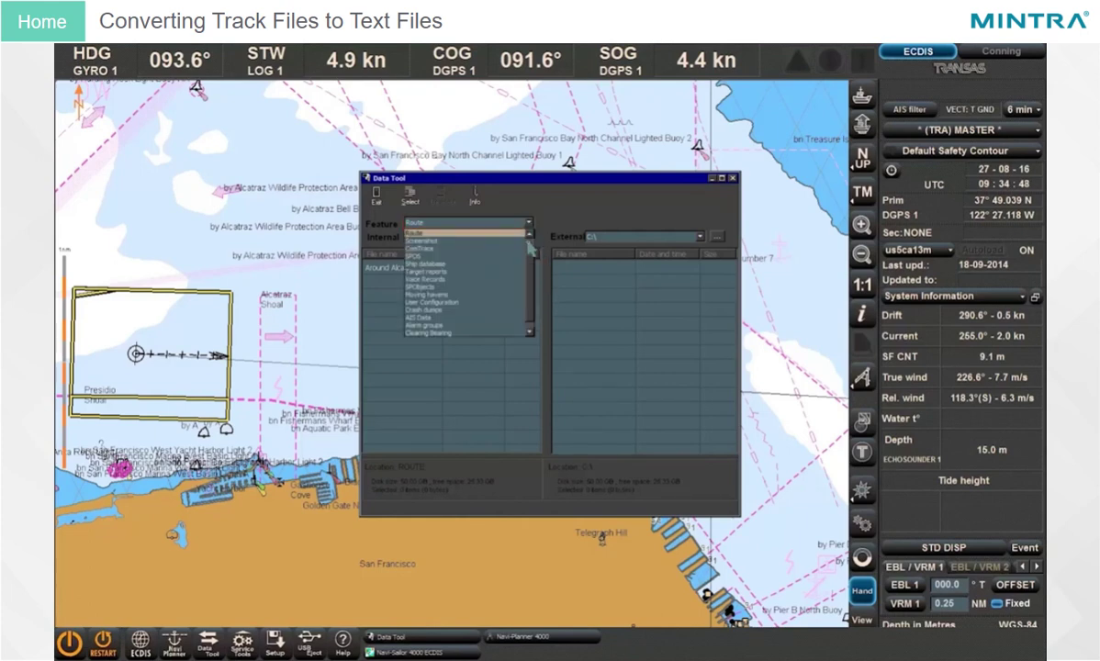
click(449, 232)
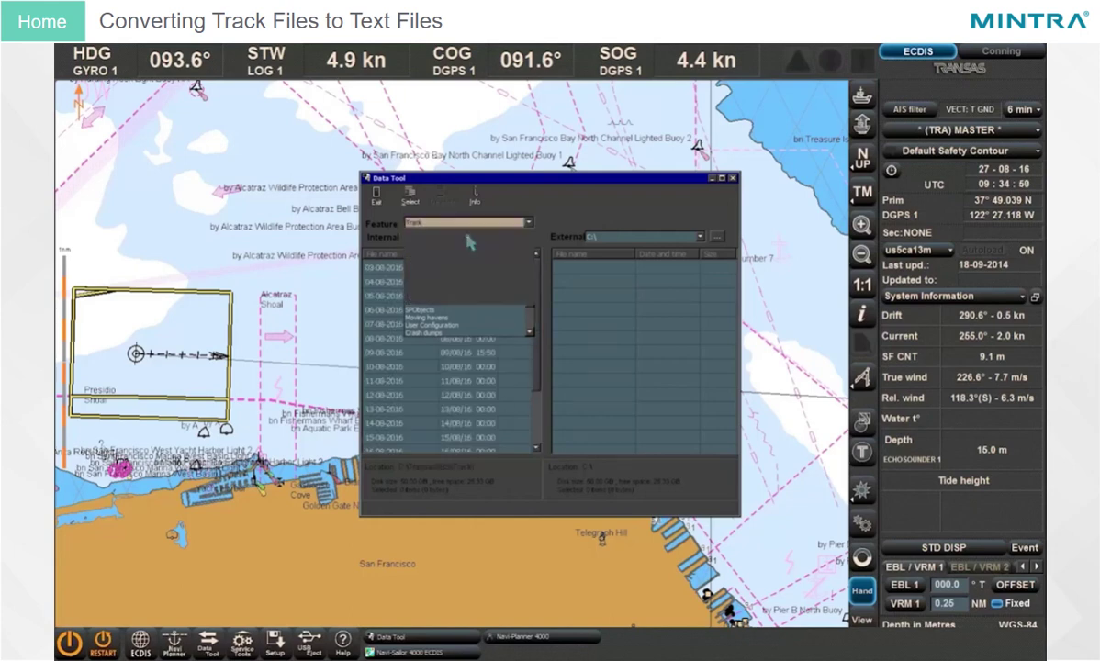
click(529, 239)
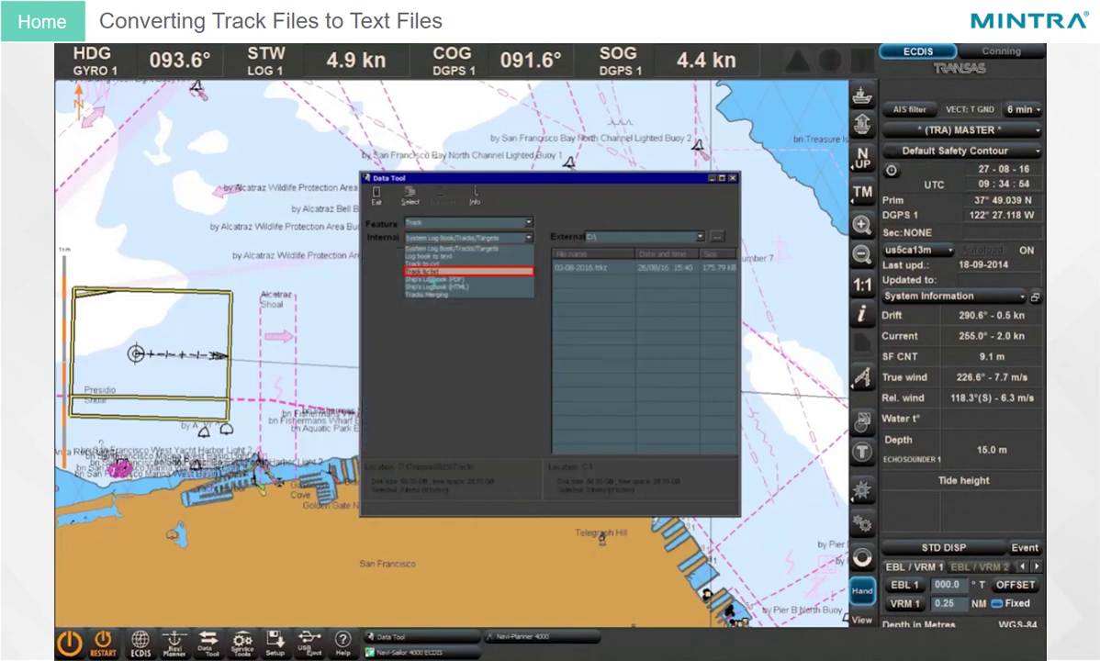
click(426, 272)
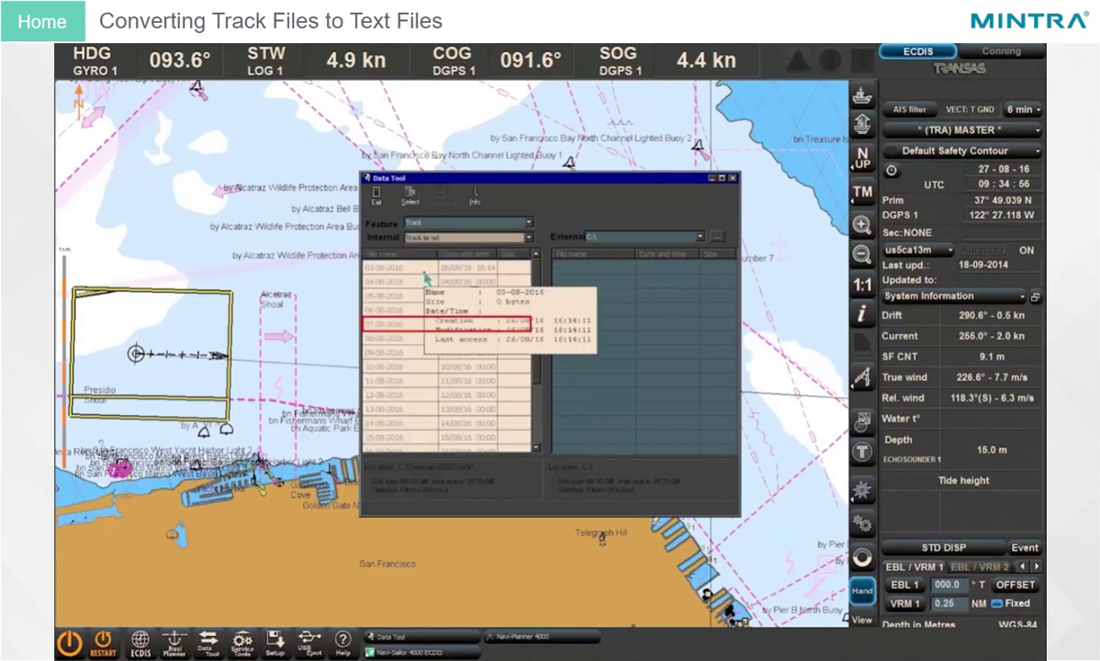
click(409, 325)
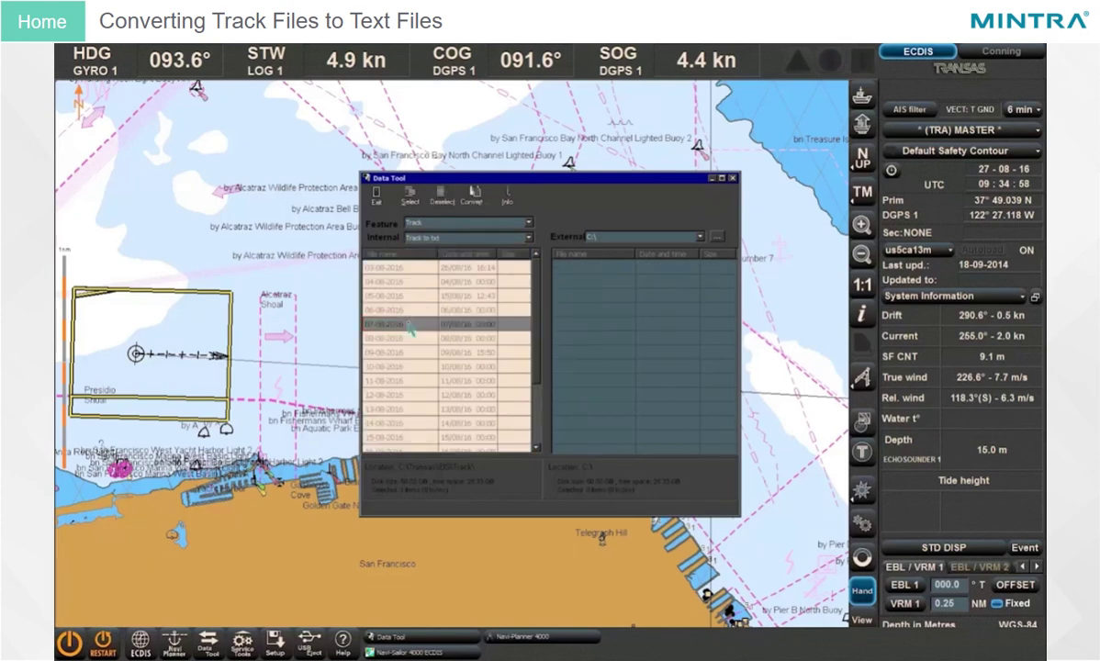
click(475, 198)
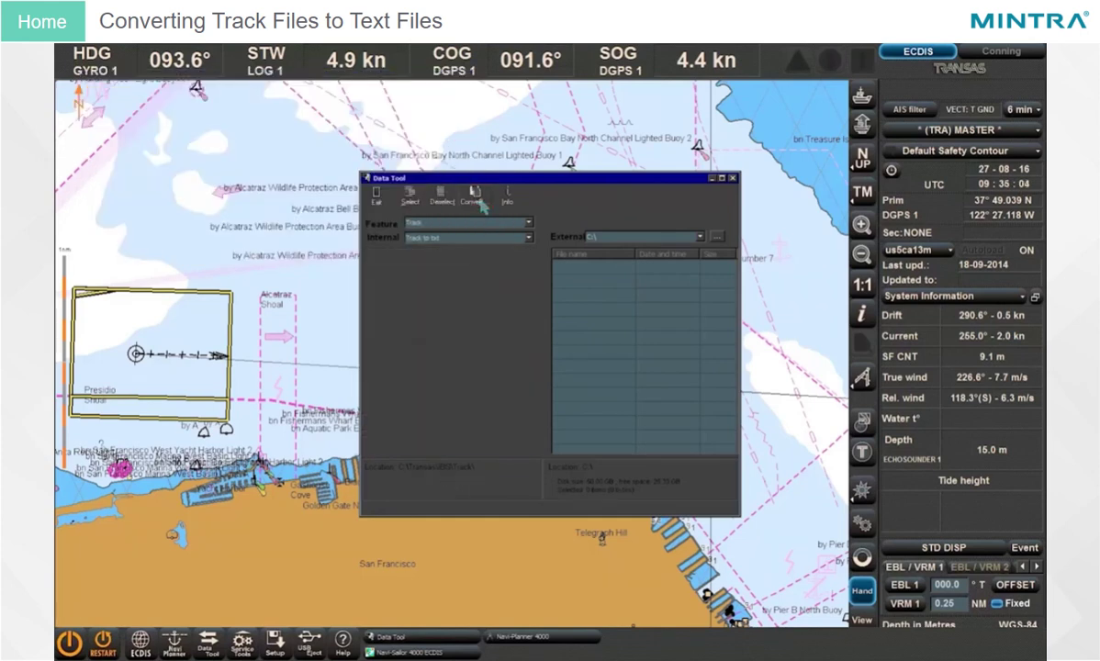
Step: View the contents of the converted 07-08-2016.txt file in the internal list
drag(533, 281, 536, 370)
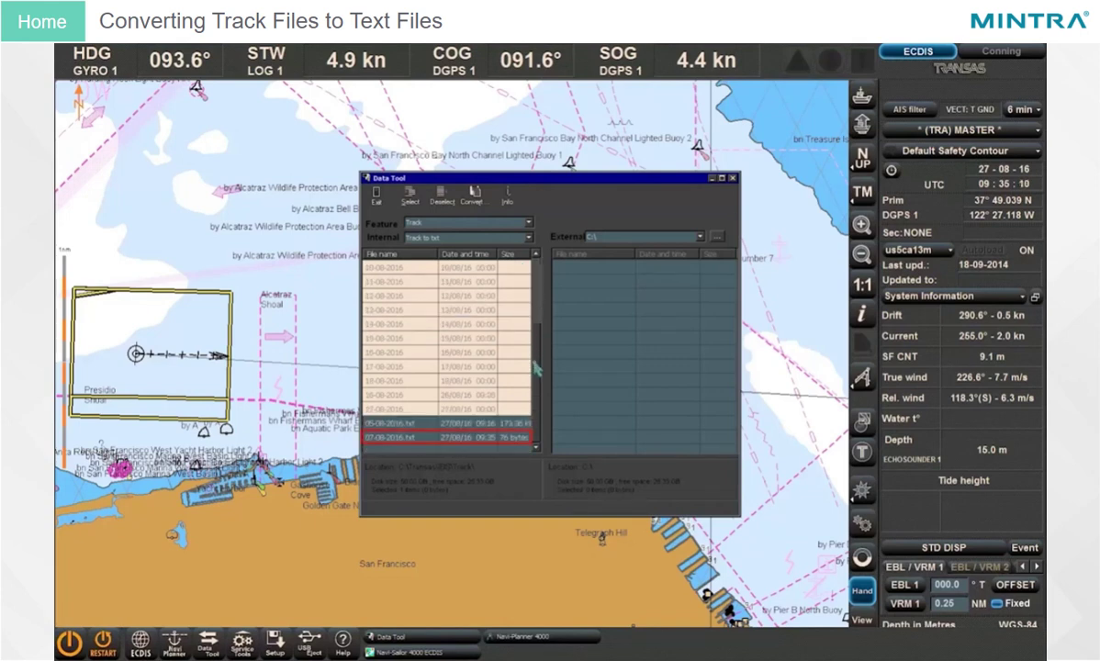
click(428, 438)
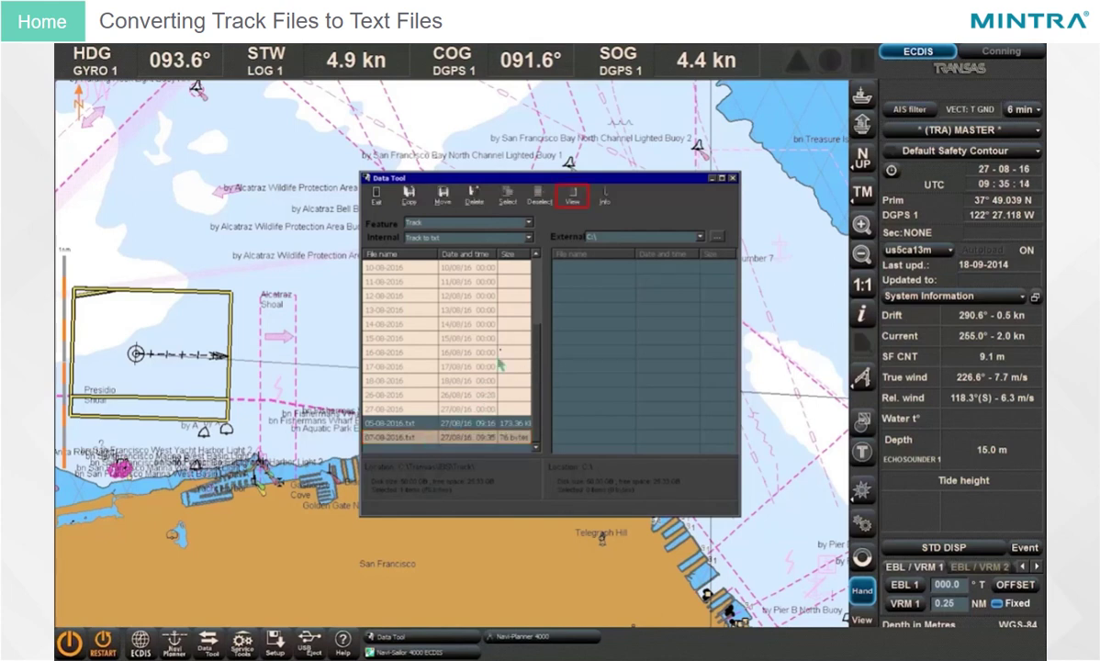
click(573, 206)
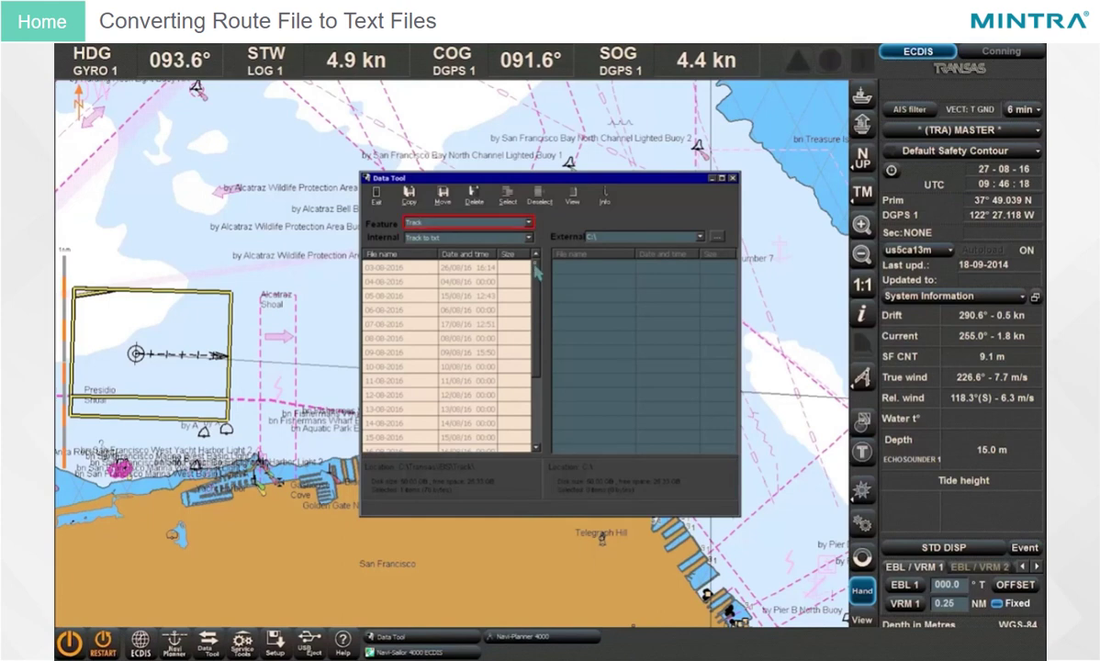
Step: Set the feature to Route and the internal type to Route to text, and convert Around Alcatraz.rt3
click(530, 224)
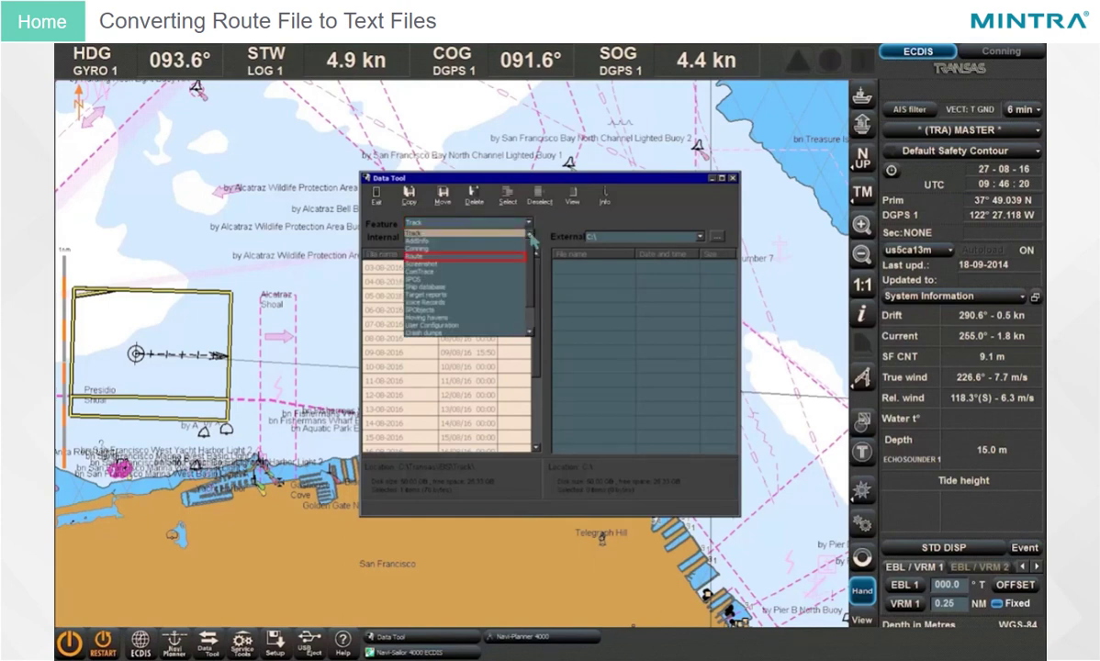
click(514, 259)
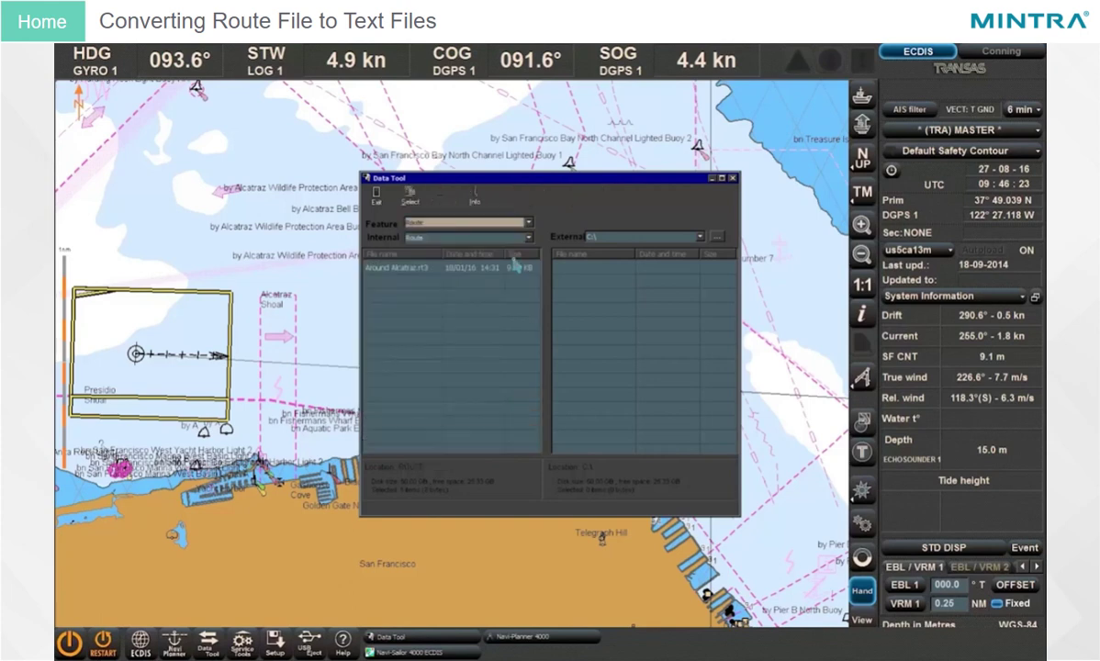
click(529, 238)
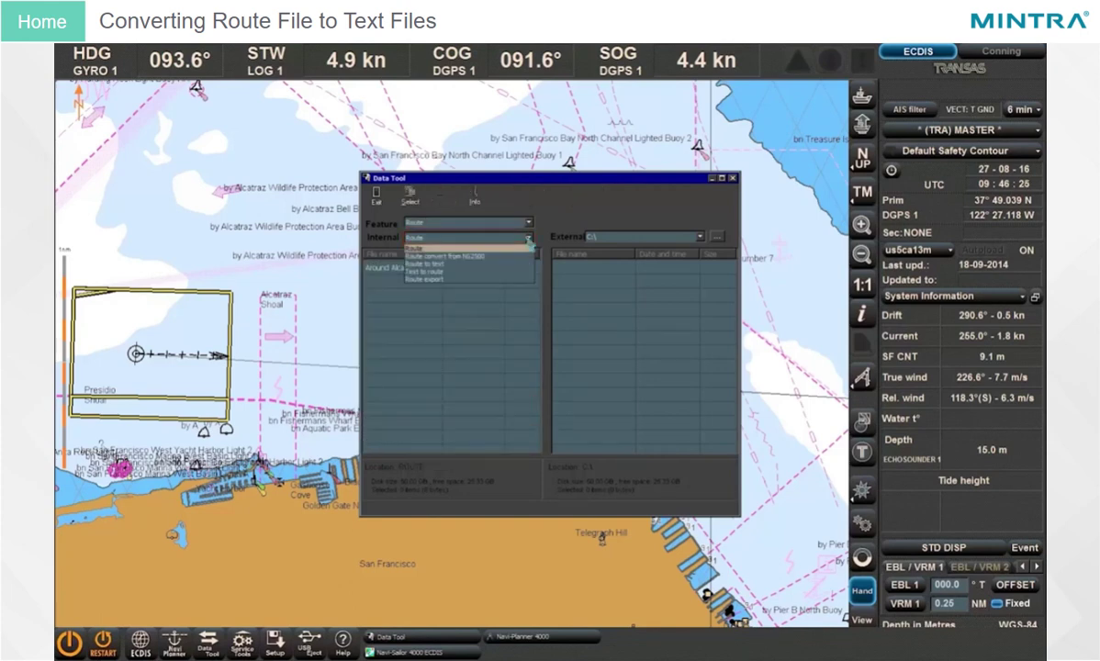
click(457, 265)
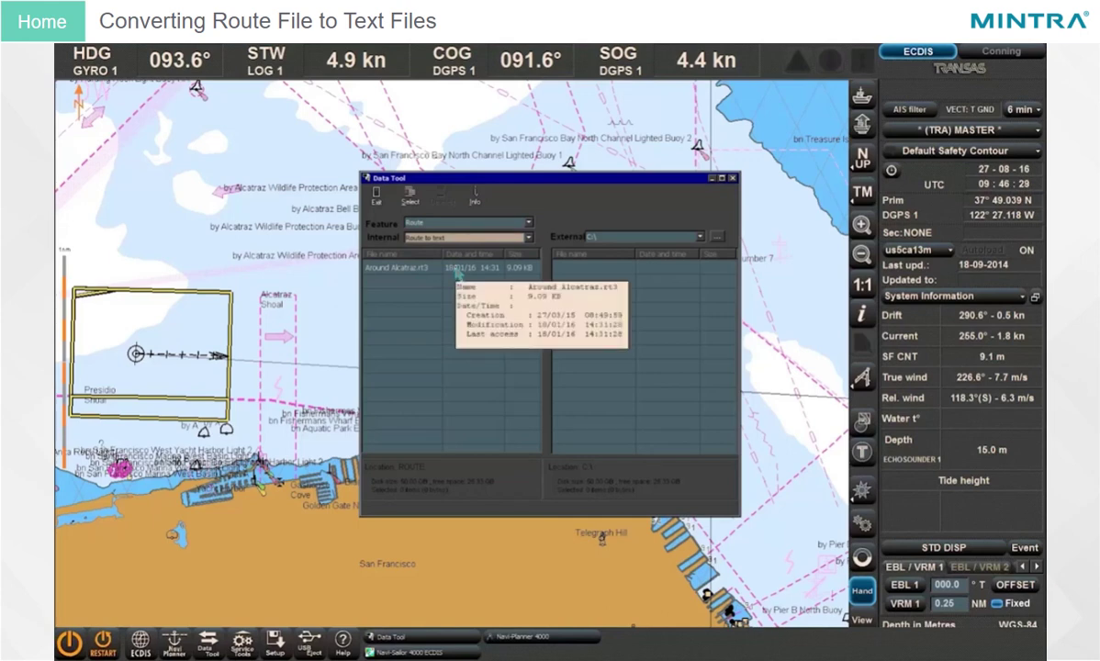
click(413, 273)
click(395, 272)
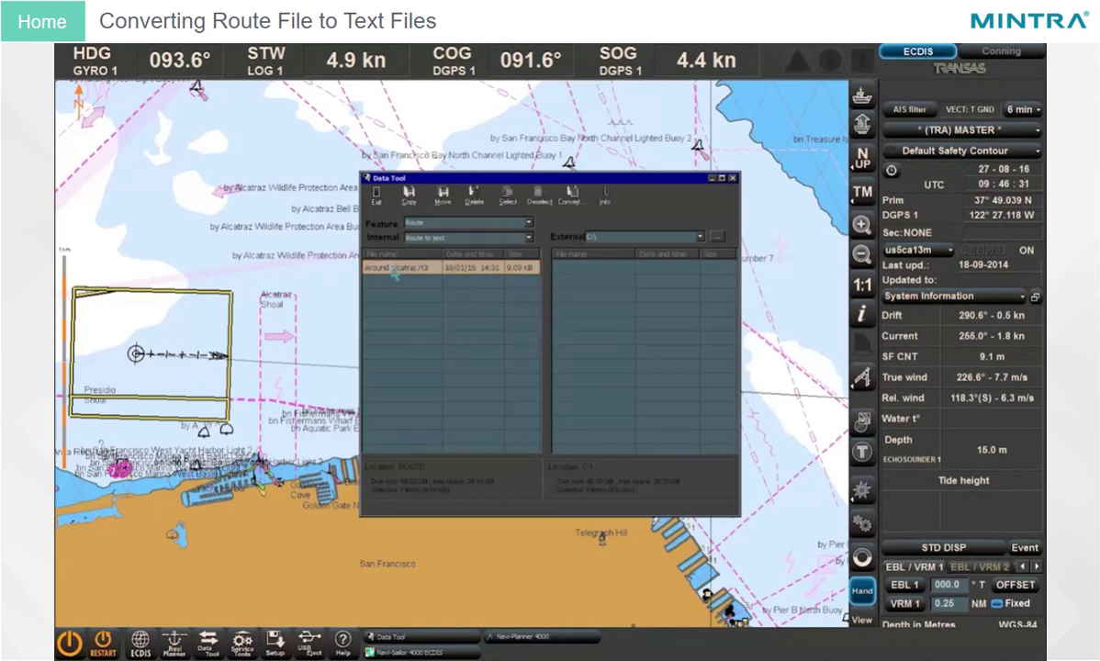
click(571, 198)
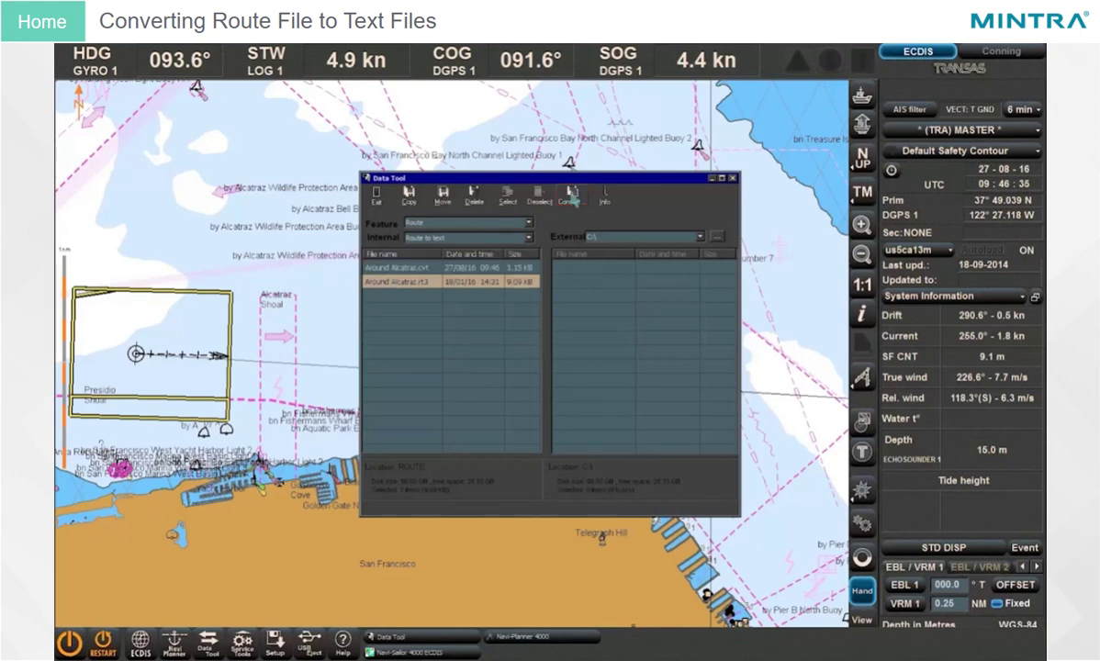
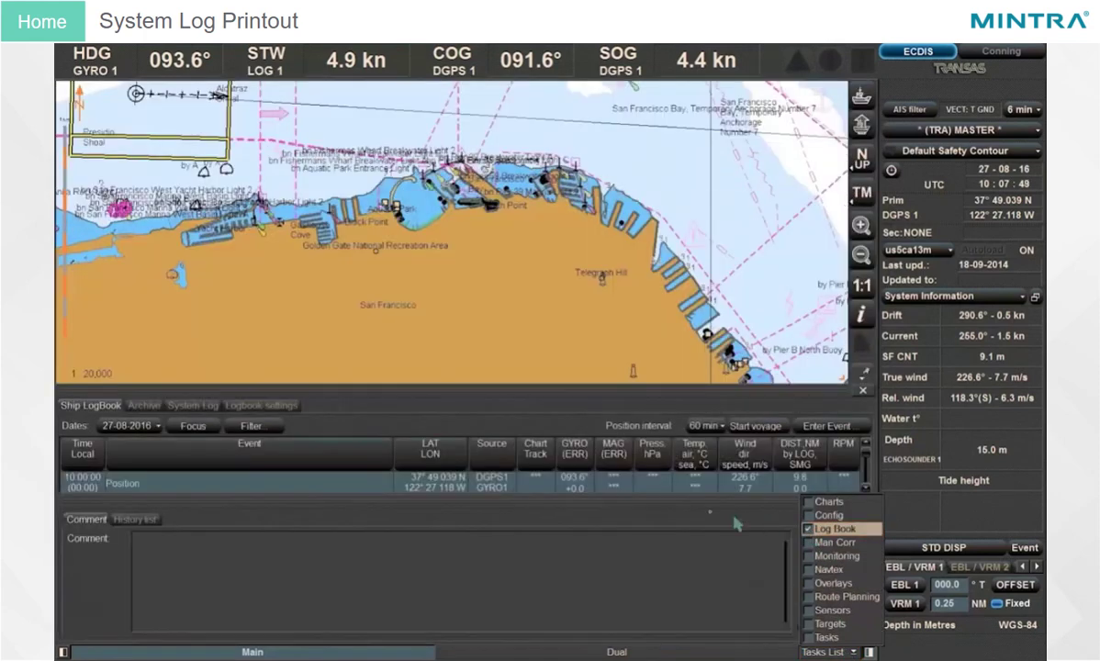
Step: Open the system log in the Log Book and print the 26-08-2016 entries from 00:00 to 23:59
click(198, 409)
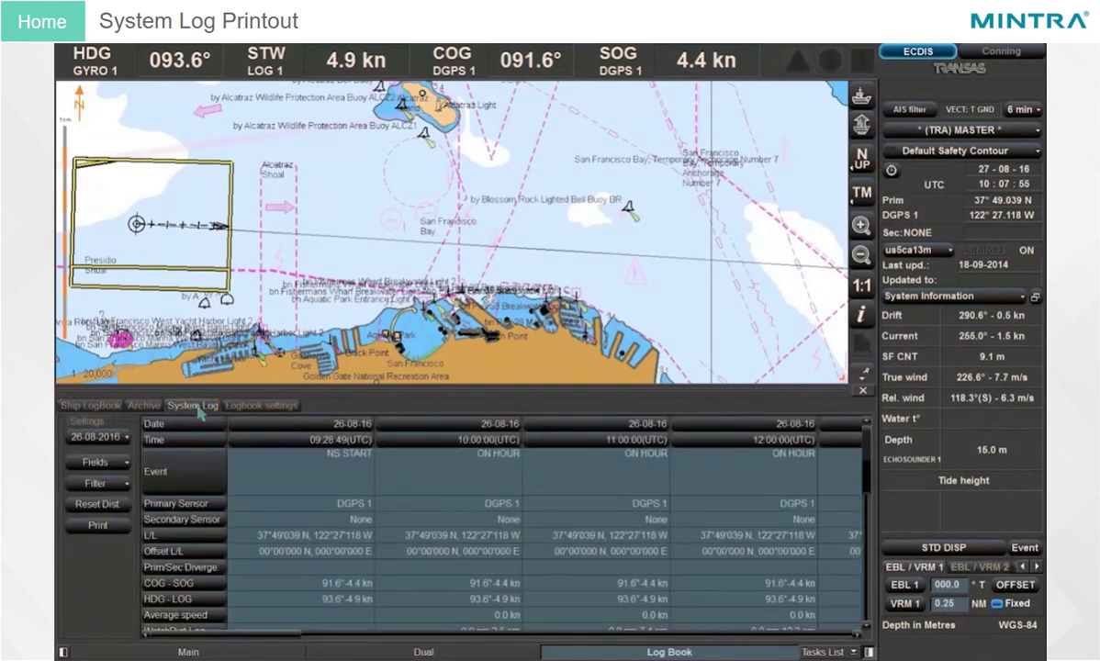
click(96, 527)
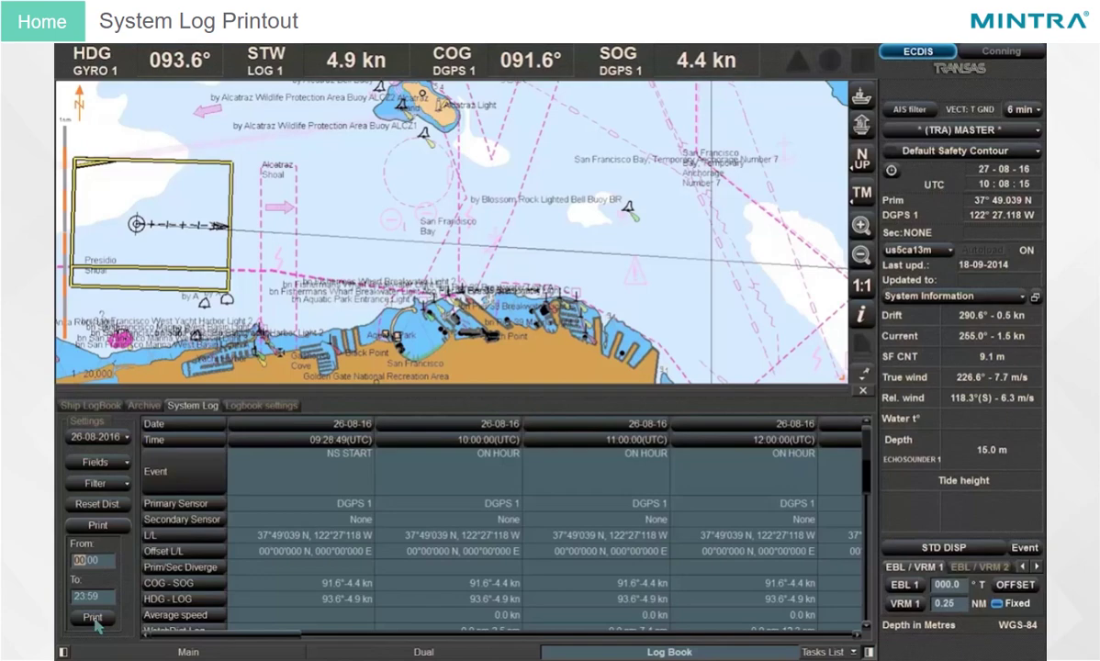
click(93, 619)
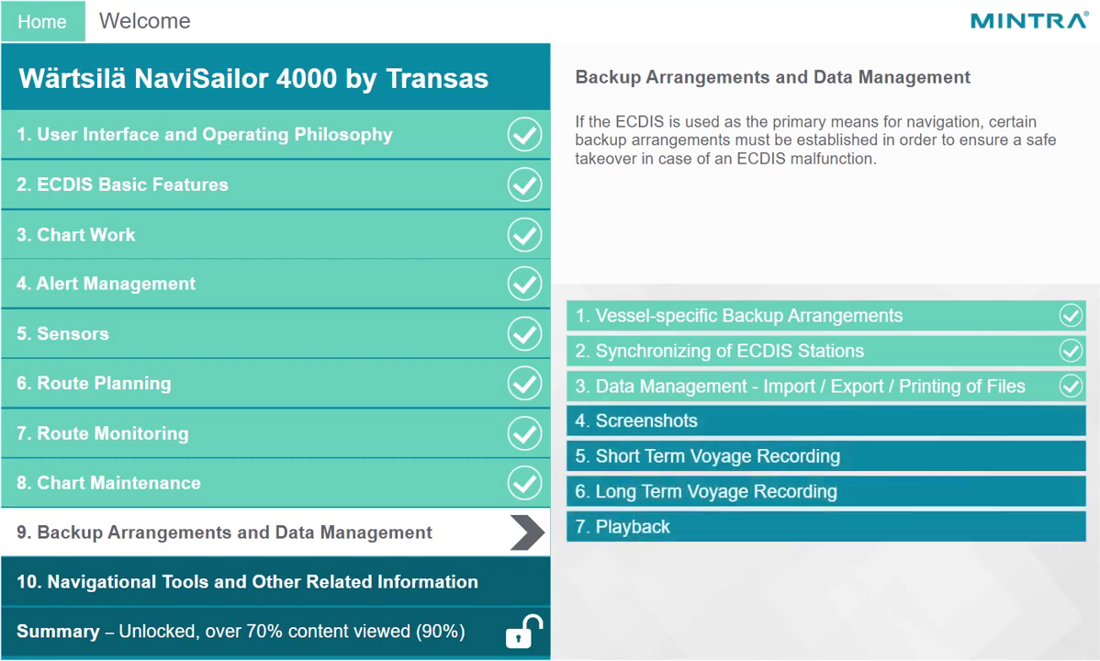
Step: Open the Screenshots lesson and continue to the Short Term Voyage Recording lesson
click(1071, 423)
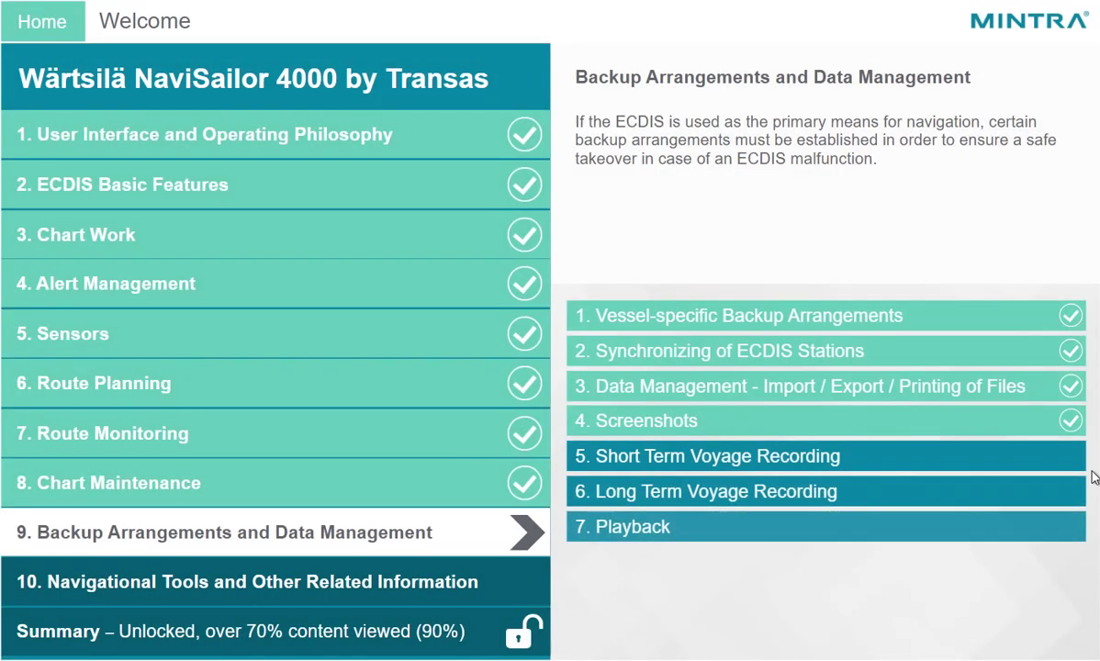
click(1039, 459)
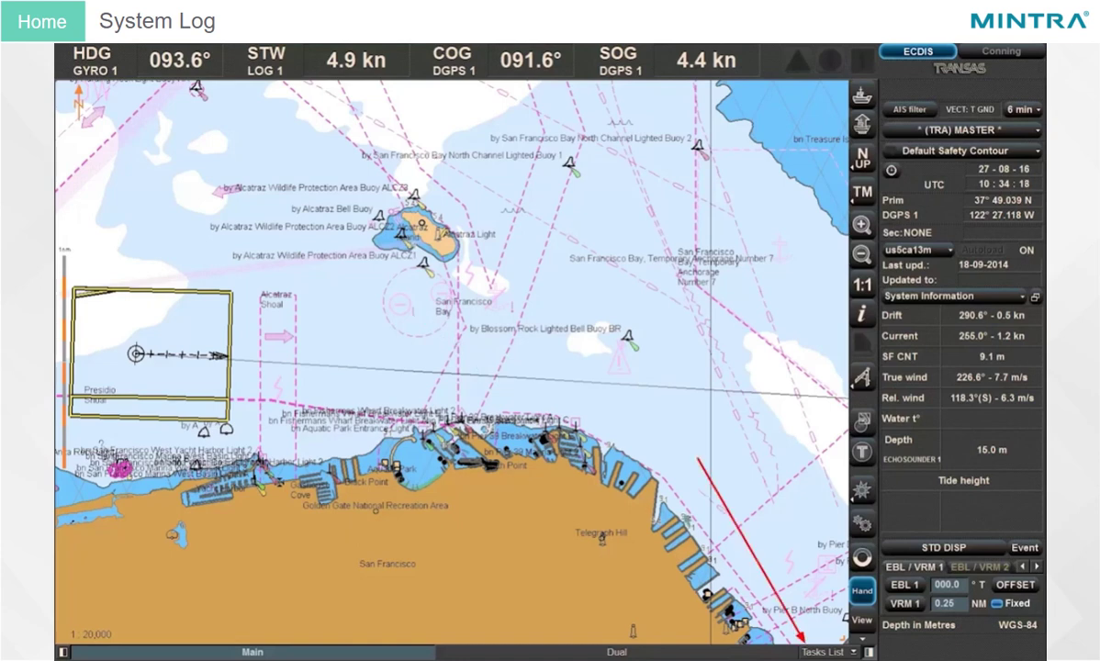
Step: Open the system log in the Log Book and try to edit the water temperature of the 26-08-16 09:28:49 record
click(852, 652)
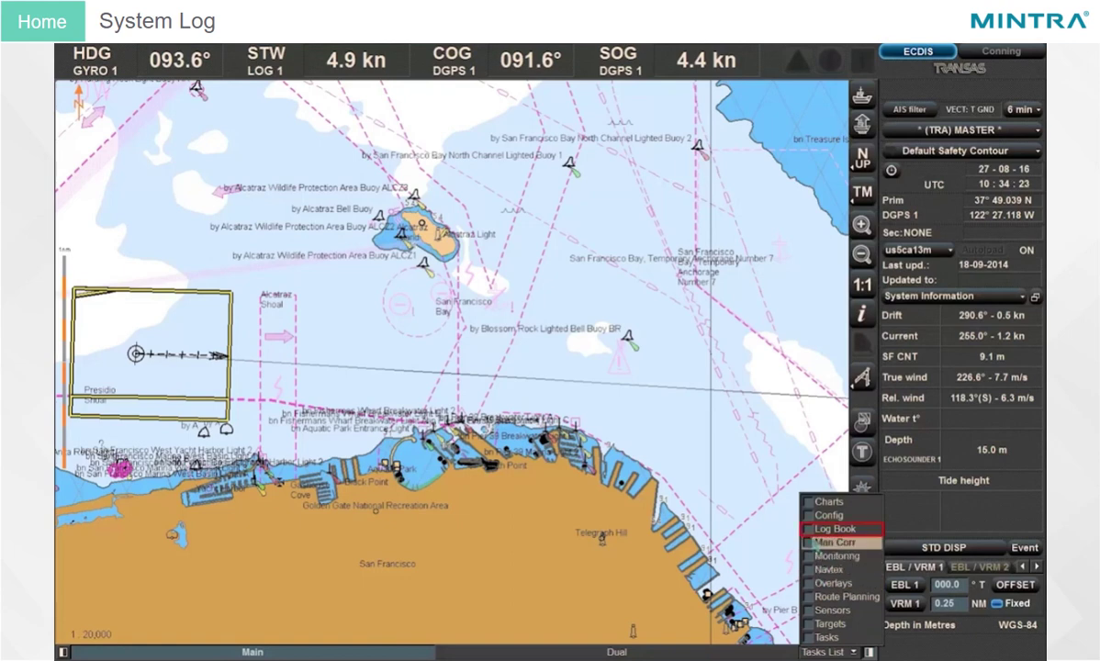
click(831, 530)
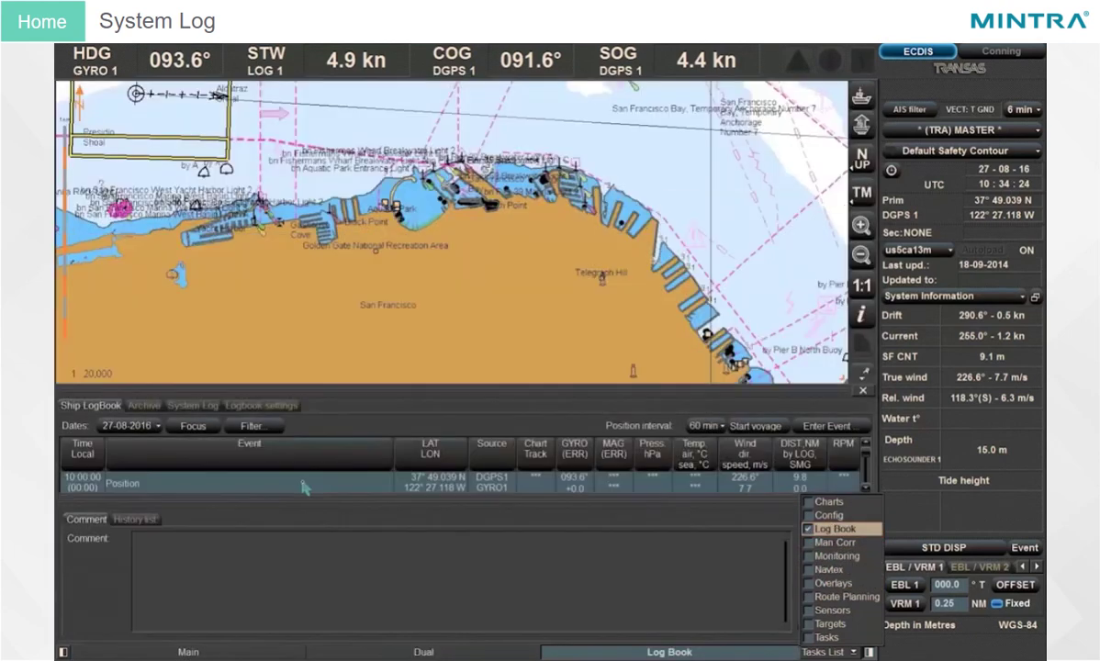
click(192, 405)
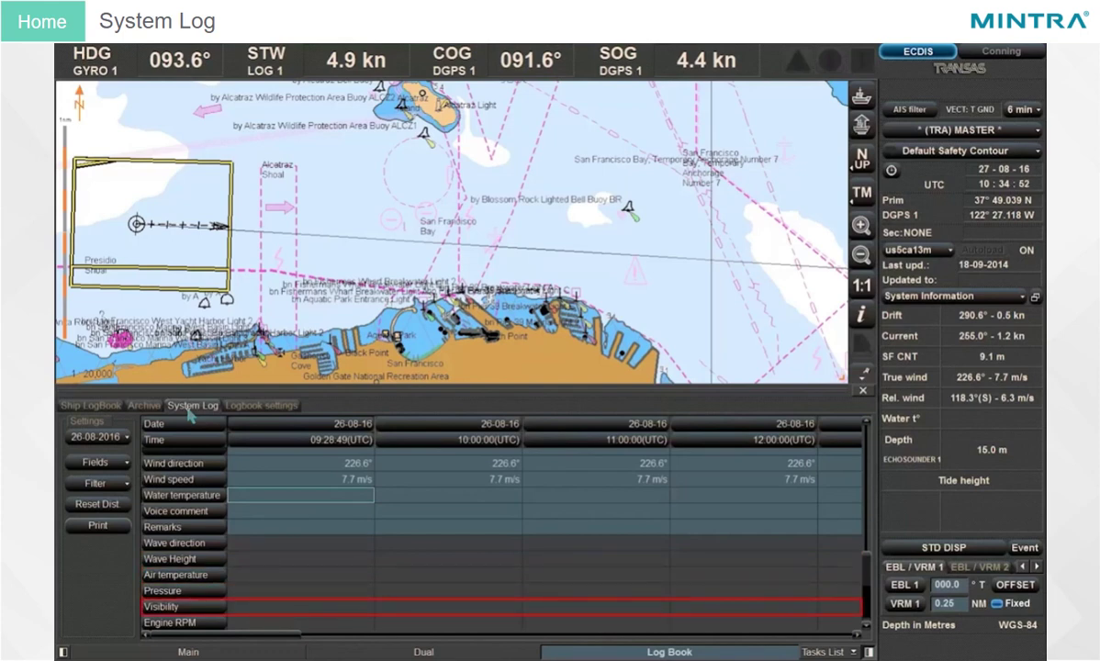
double_click(359, 498)
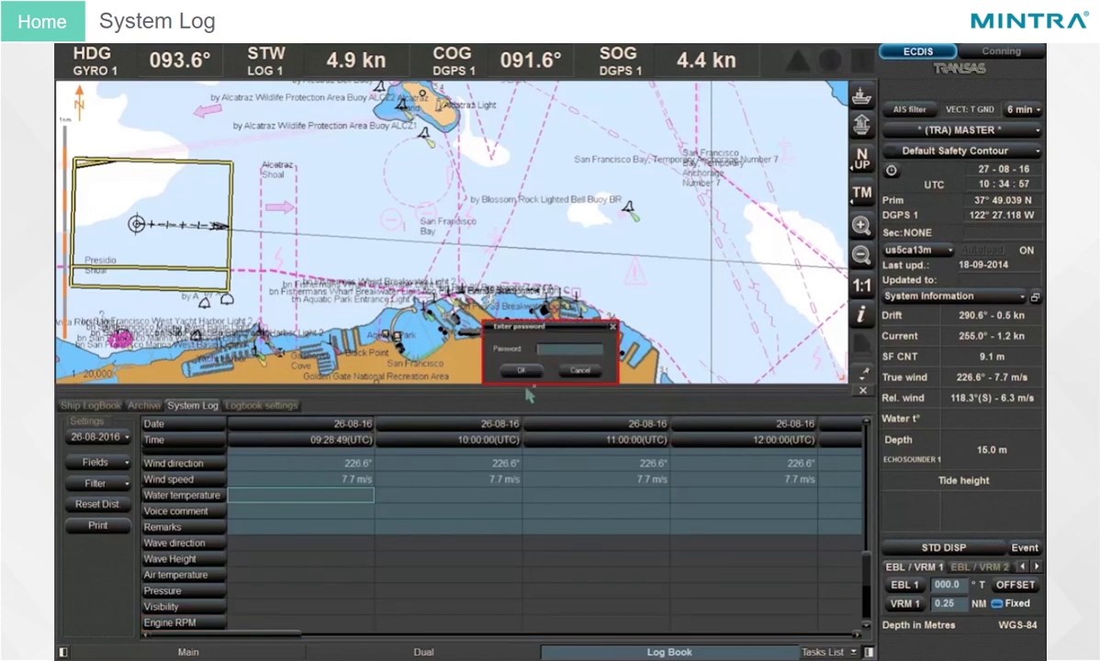
key(Return)
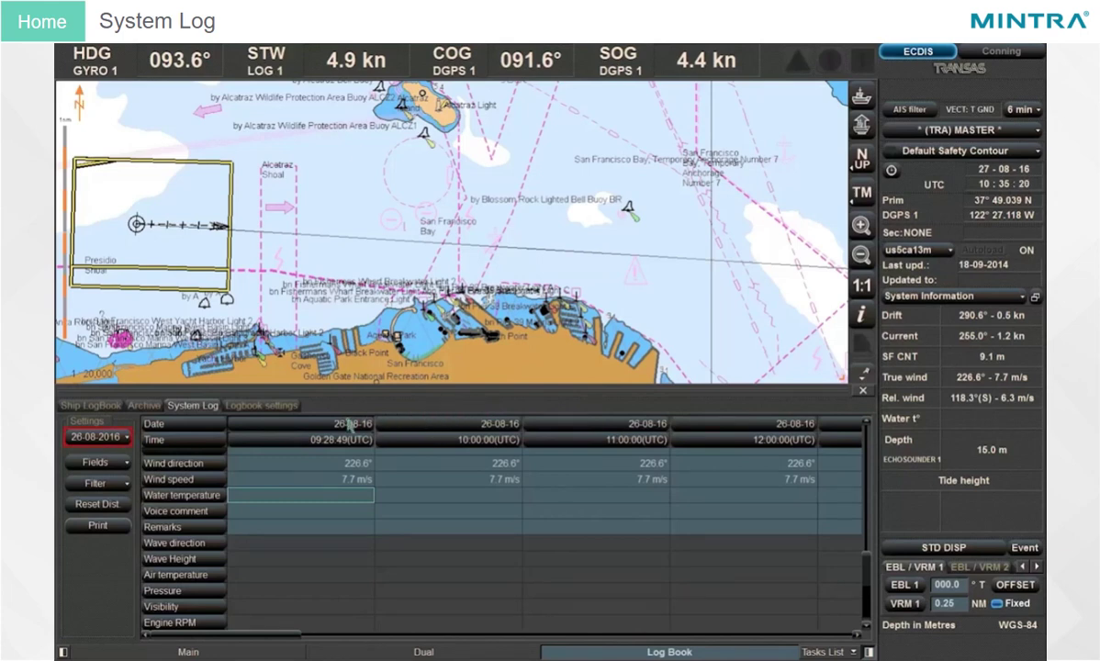
Step: Load the system log for 06-08-2016 and exclude the Offset L/L field from its displayed fields
click(125, 438)
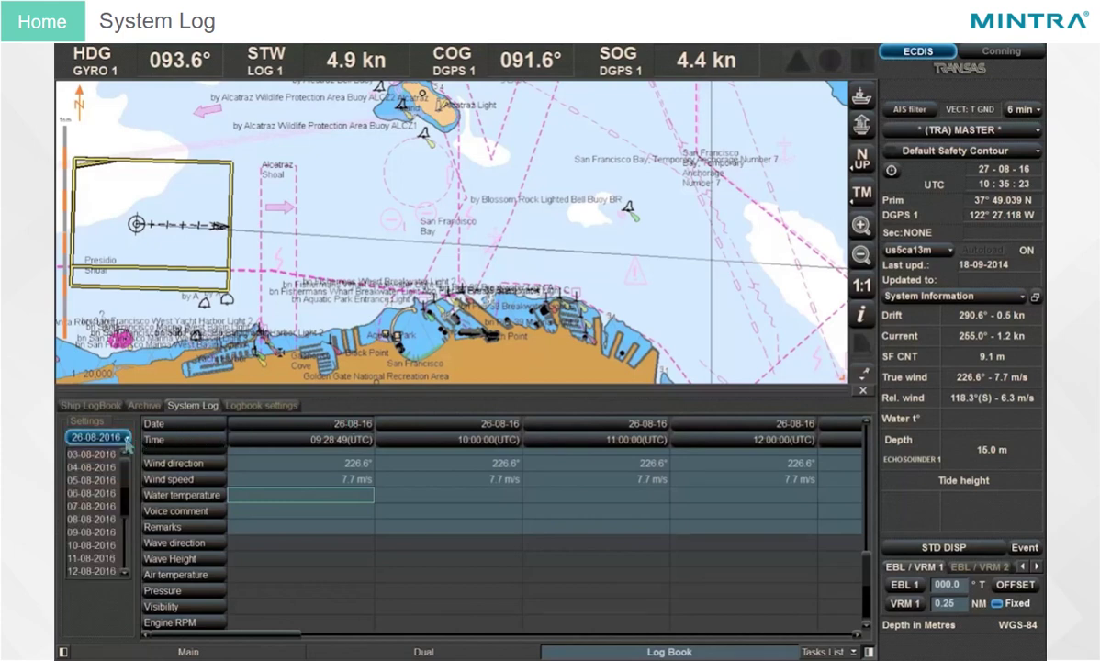
click(95, 493)
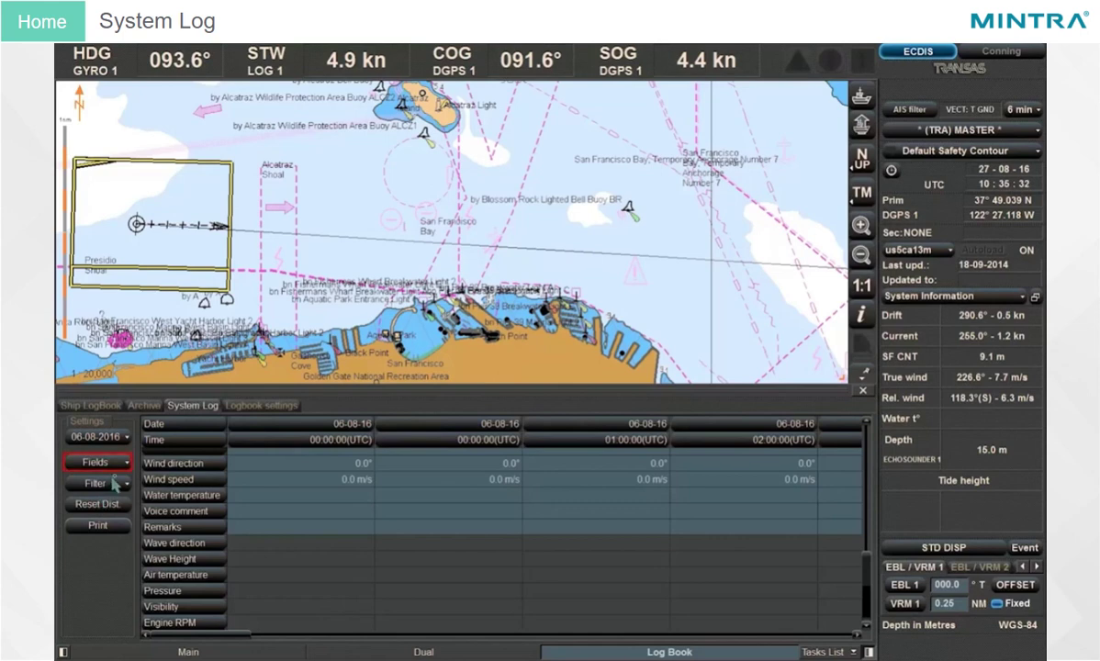
click(120, 465)
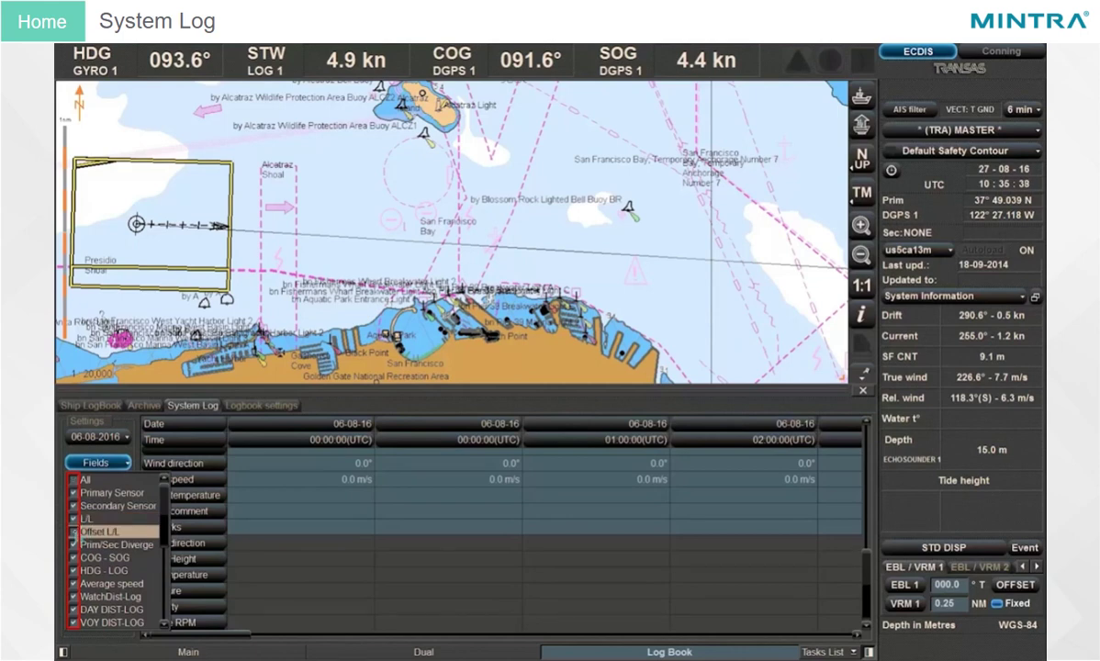
click(73, 532)
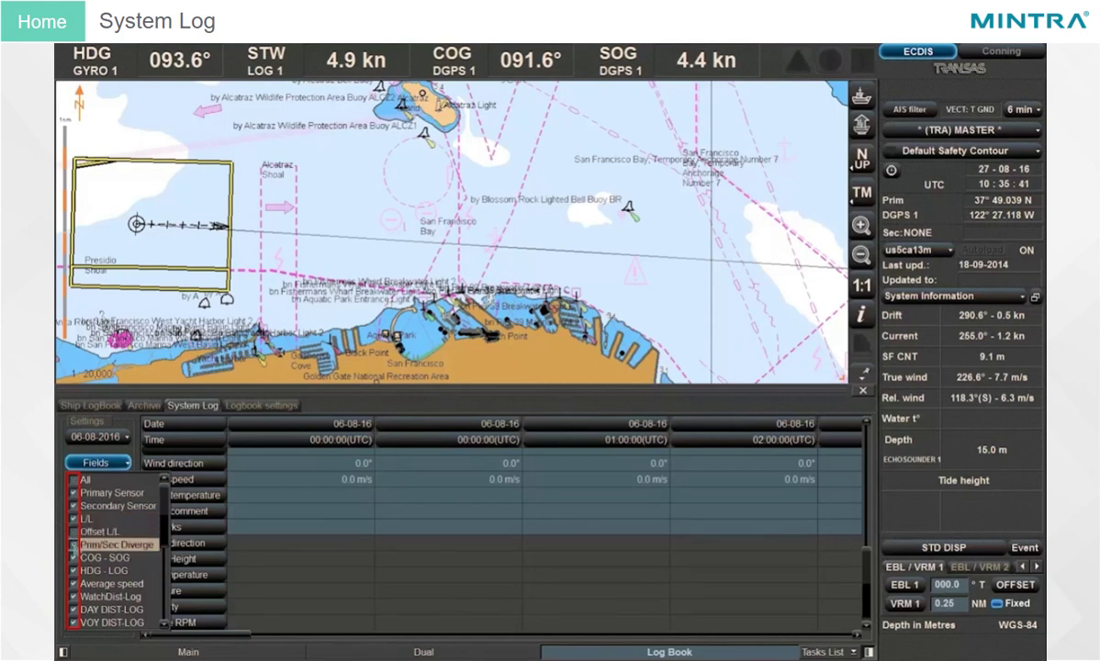
click(131, 462)
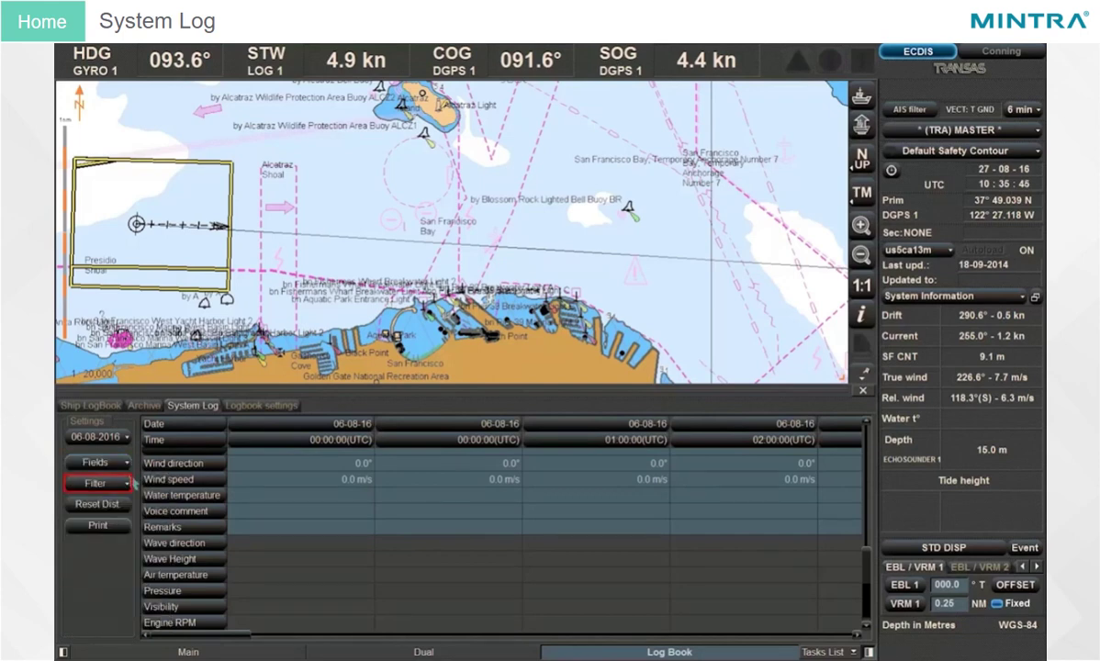
Step: Add Charts and Routes events to the system log filter
click(125, 485)
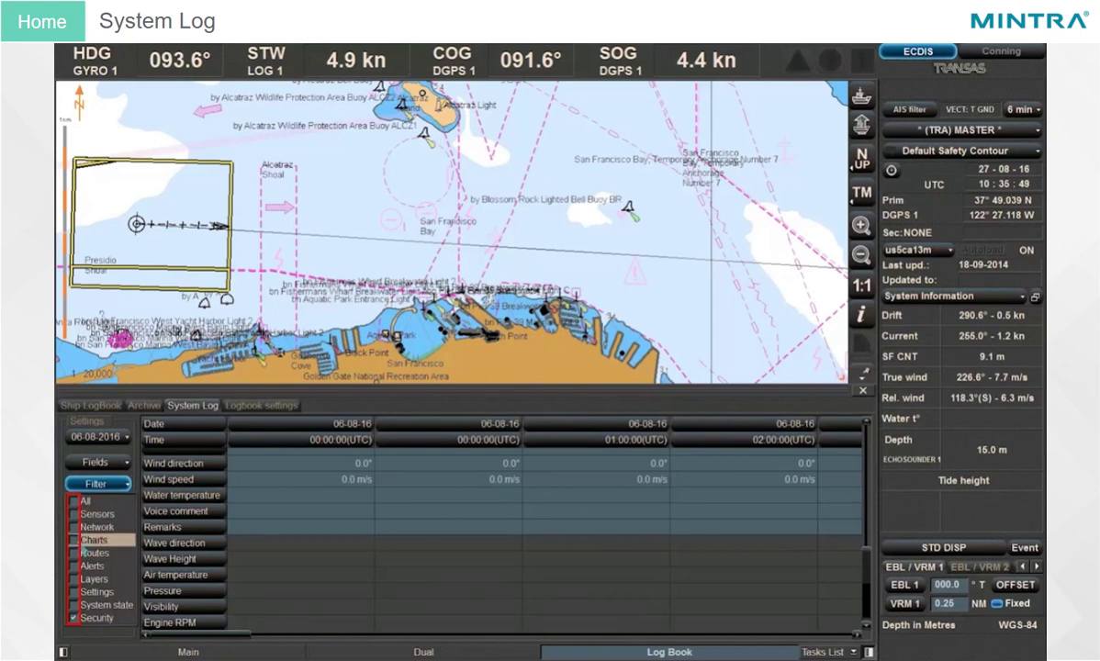
click(74, 540)
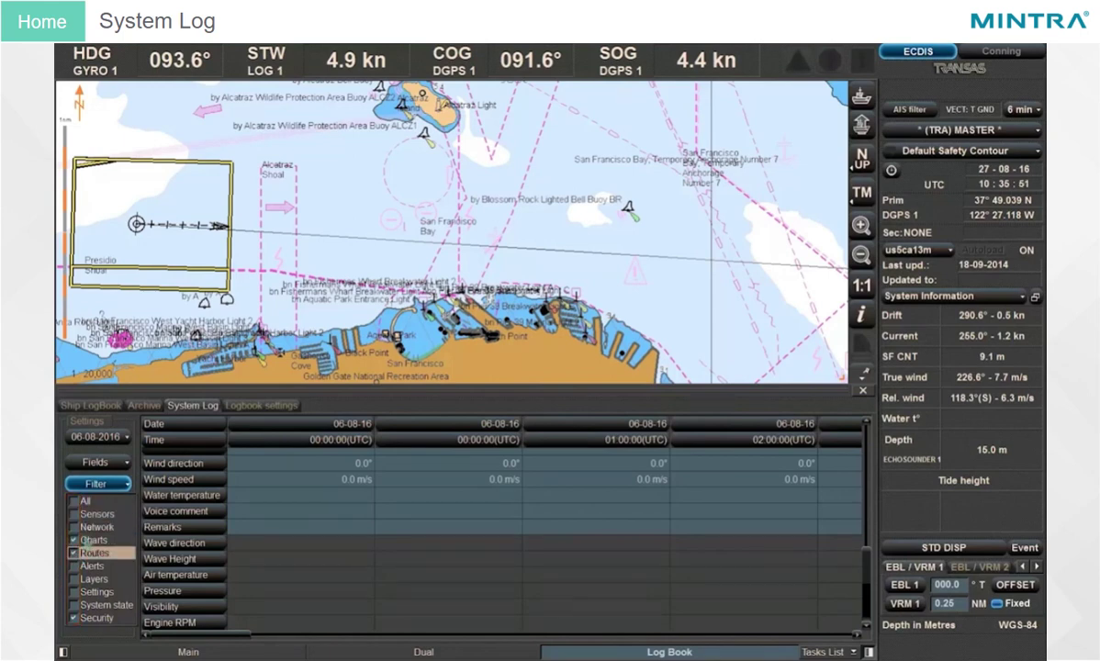
click(136, 457)
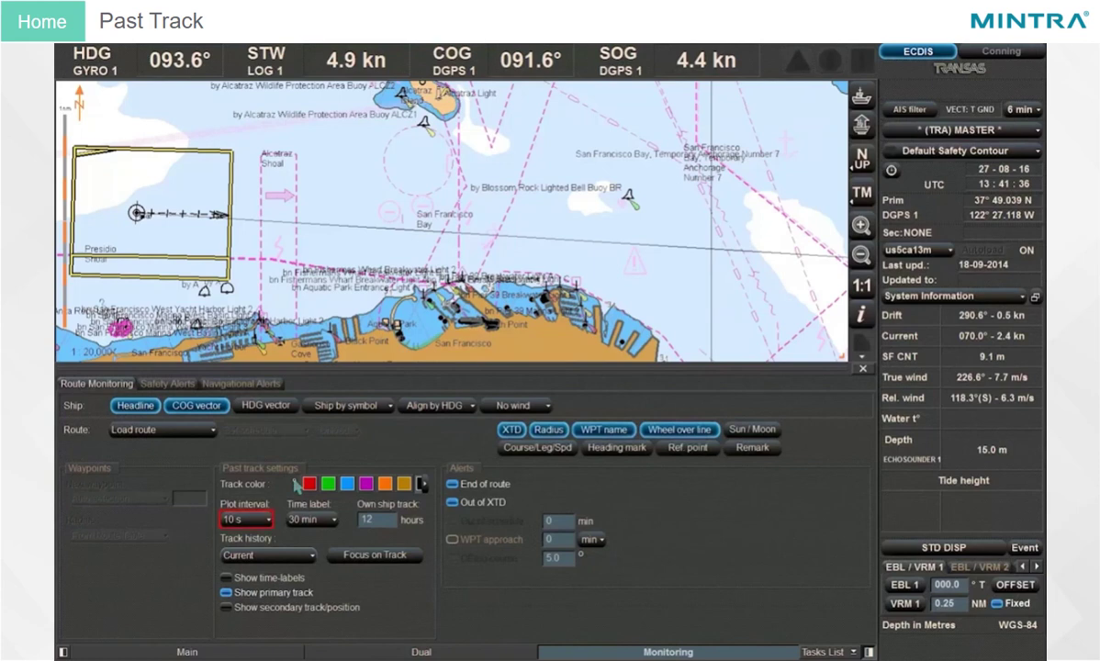
Step: Examine the plot interval and time label options in the past track settings
click(270, 520)
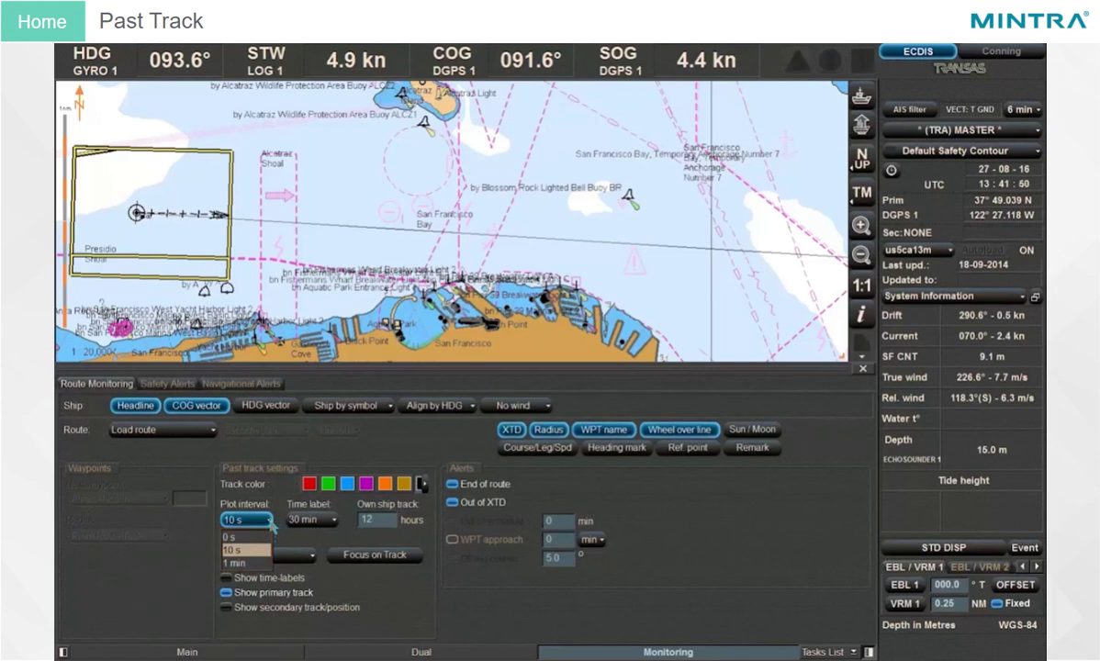
click(271, 526)
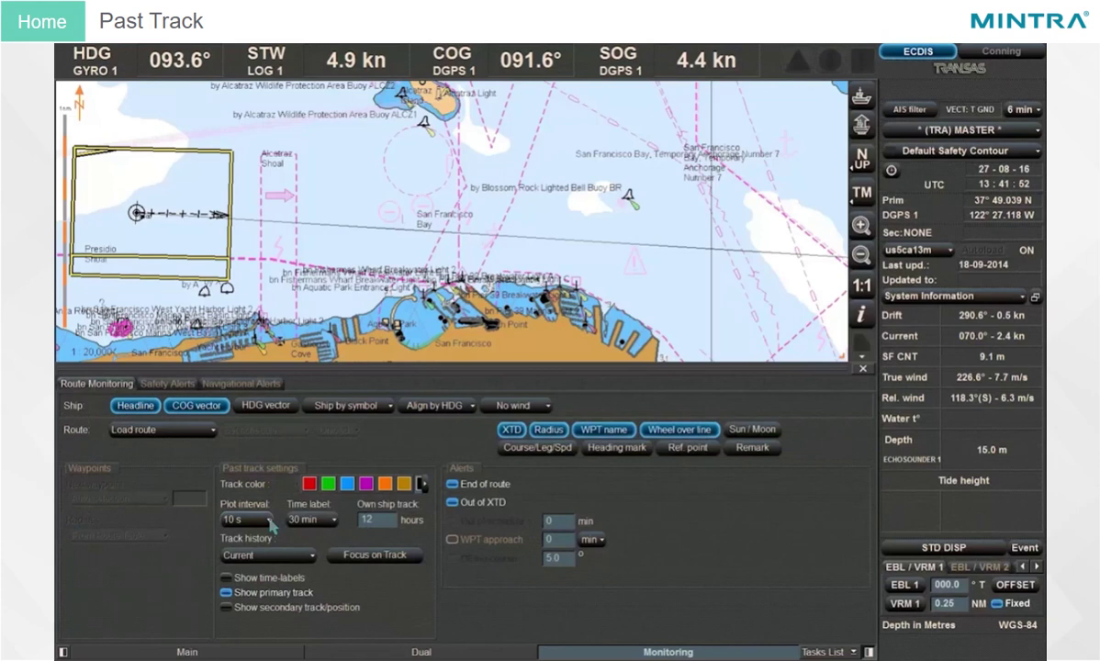
click(332, 521)
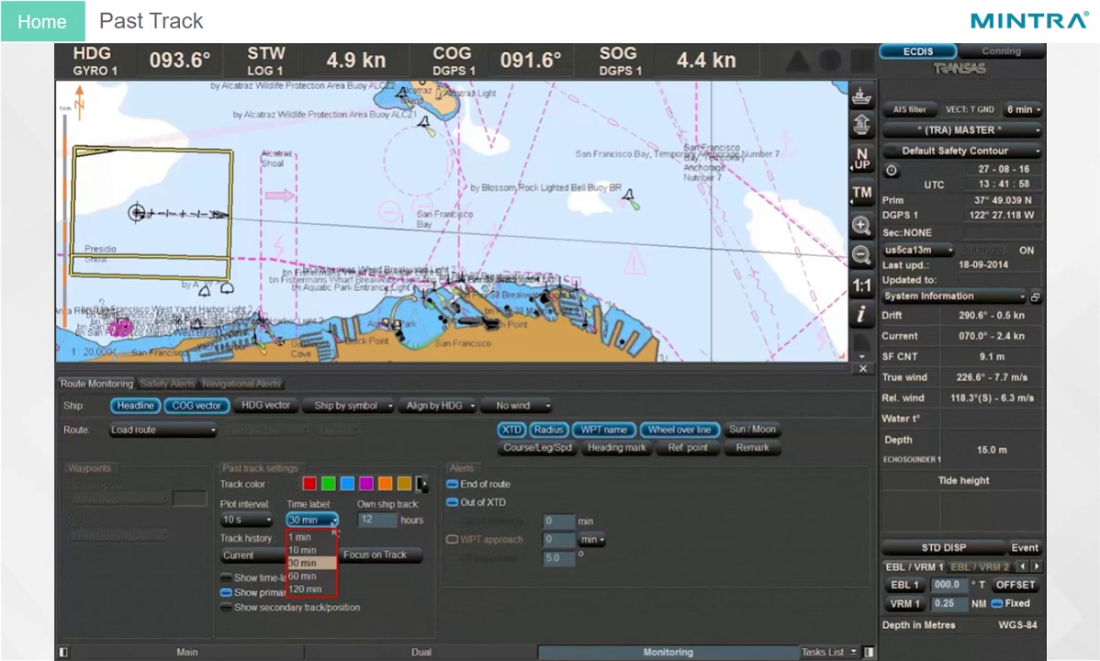
click(334, 530)
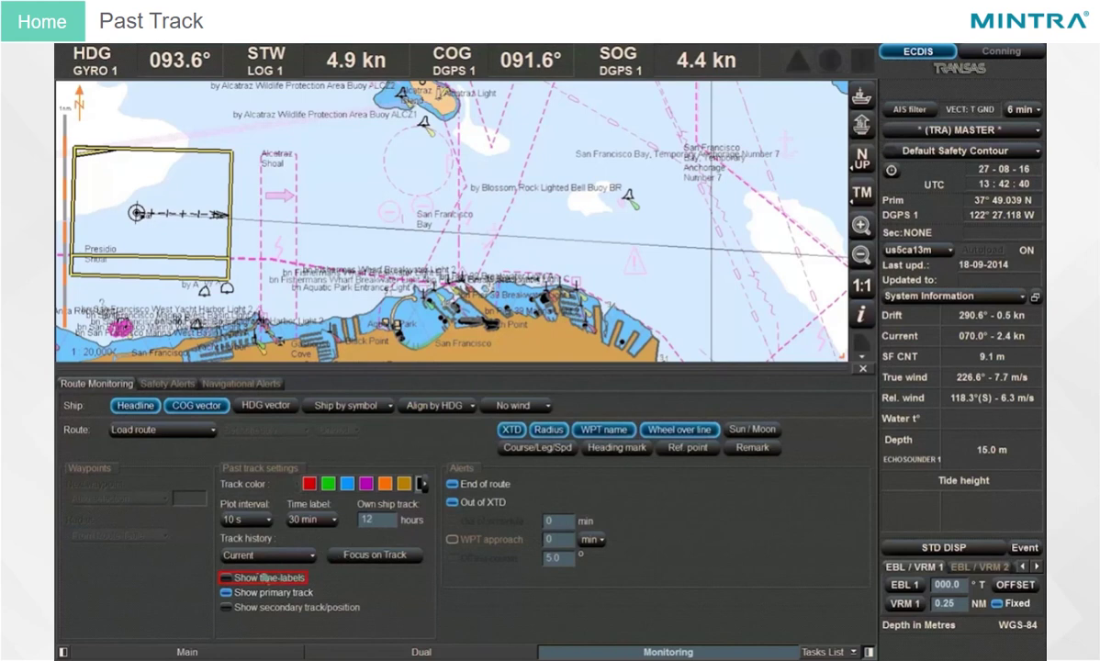
Step: Show the time-labels and the secondary track/position of the past track, and focus the chart on the track
click(225, 578)
click(226, 607)
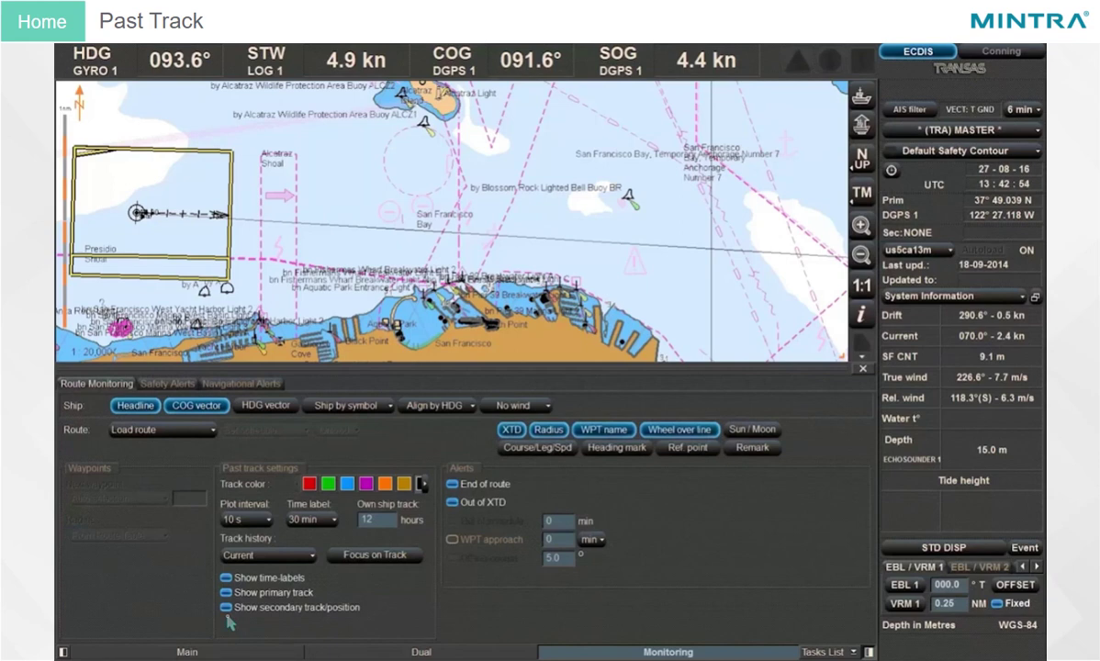
click(340, 558)
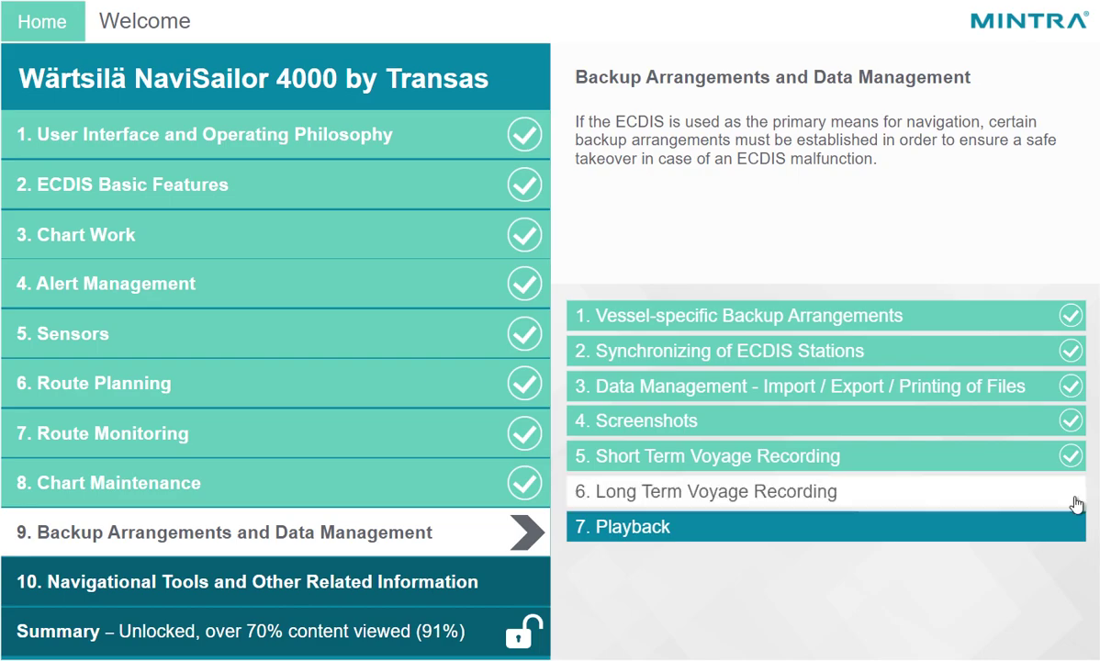
Step: Open the Long Term Voyage Recording lesson
click(1023, 477)
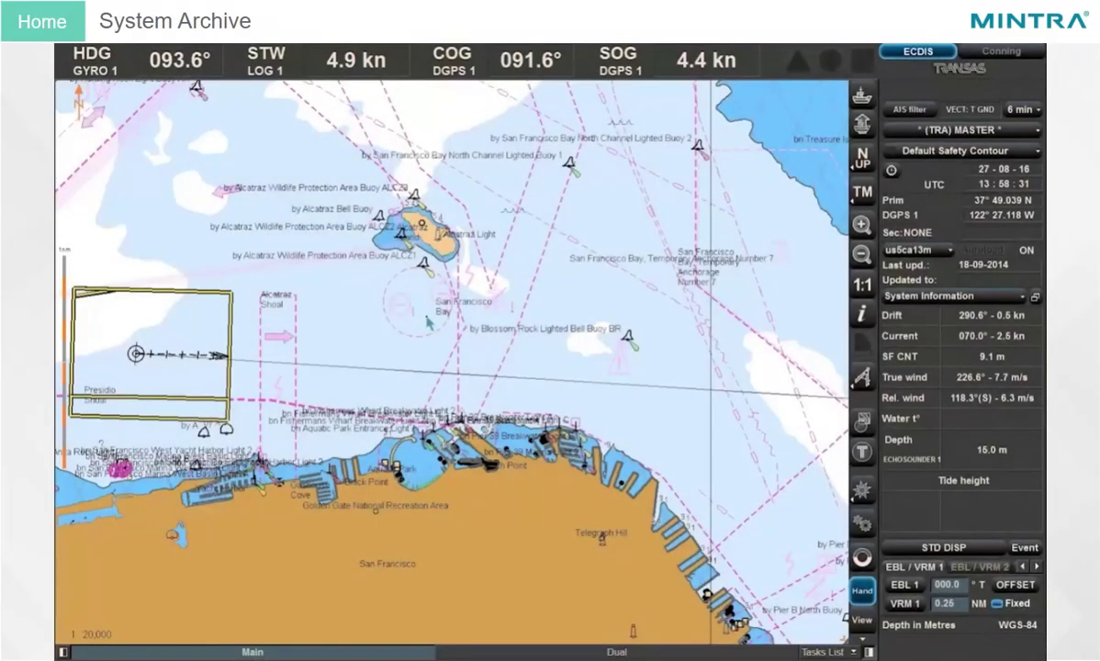